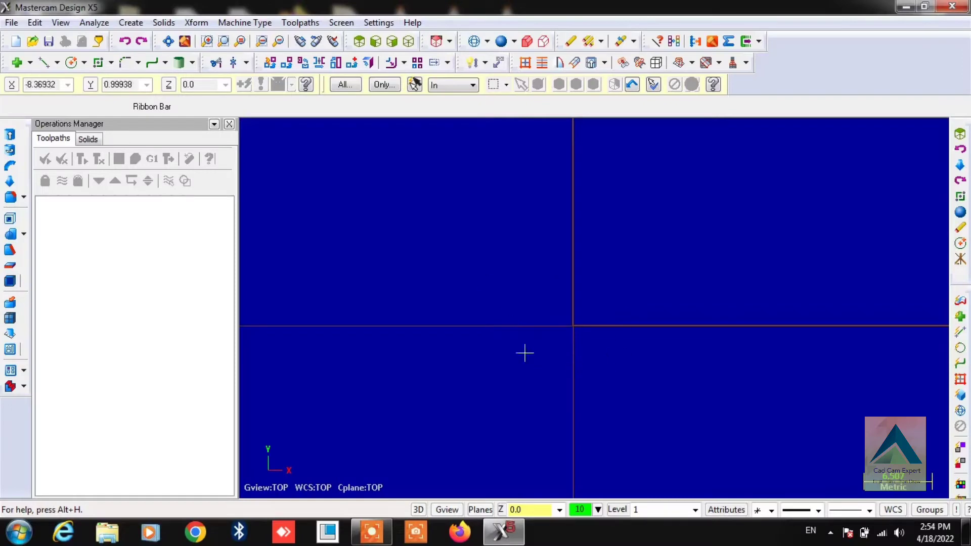
Show the Solids menu's Loft command, then dismiss the menu without choosing anything
click(175, 21)
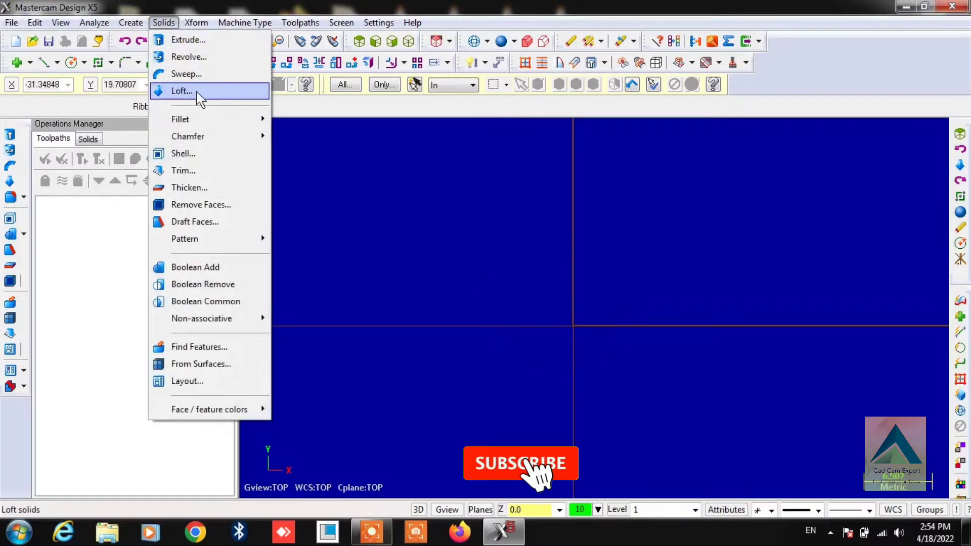
click(538, 300)
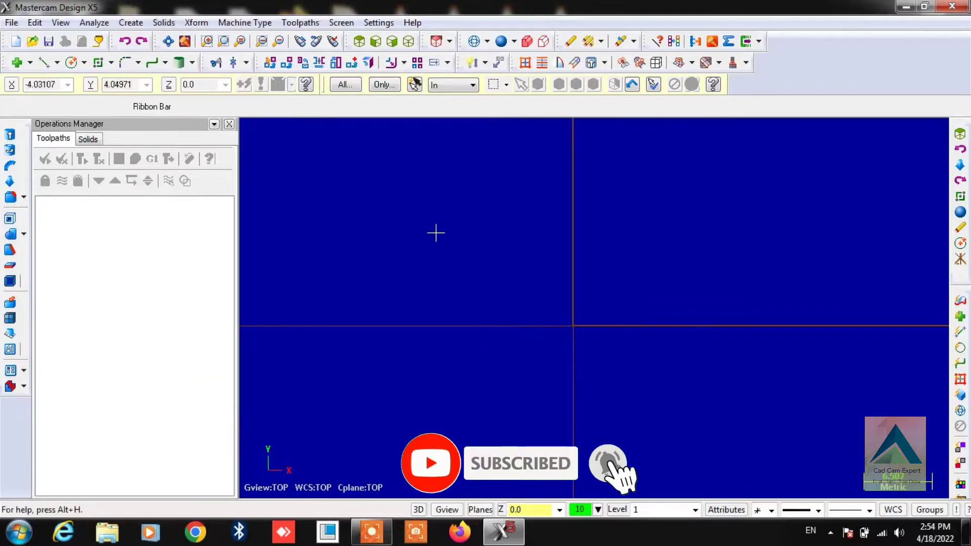
Draw a 20 × 20 rectangle with its base point at the origin at Z 0
click(99, 63)
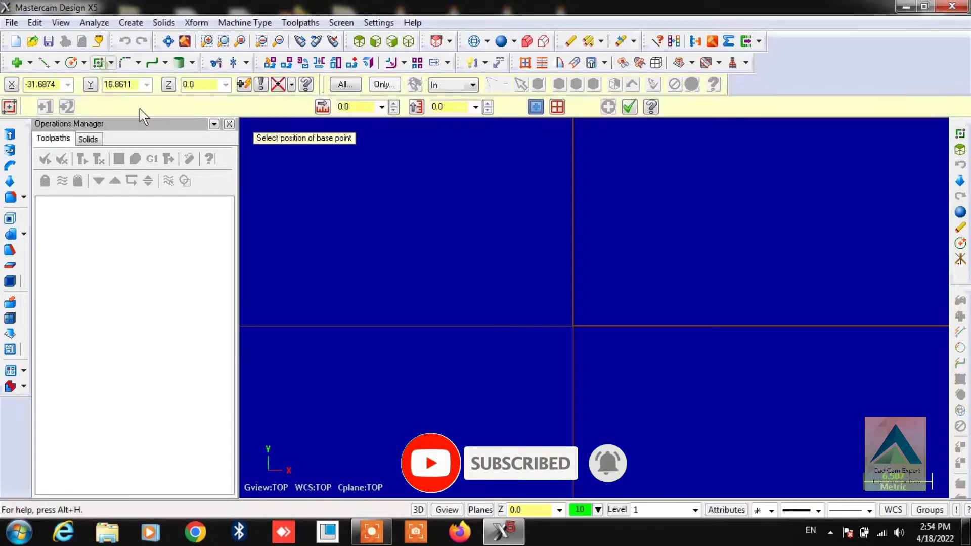
click(572, 326)
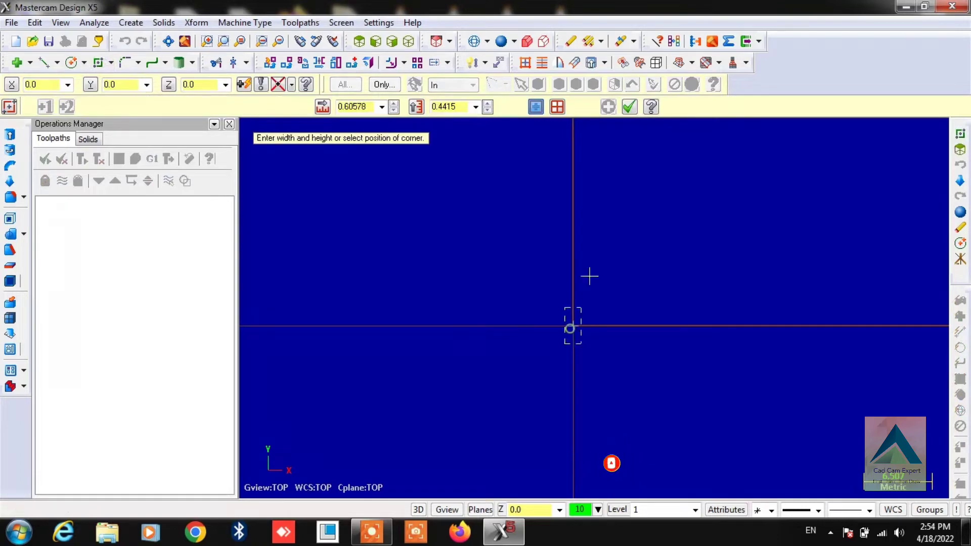
click(693, 199)
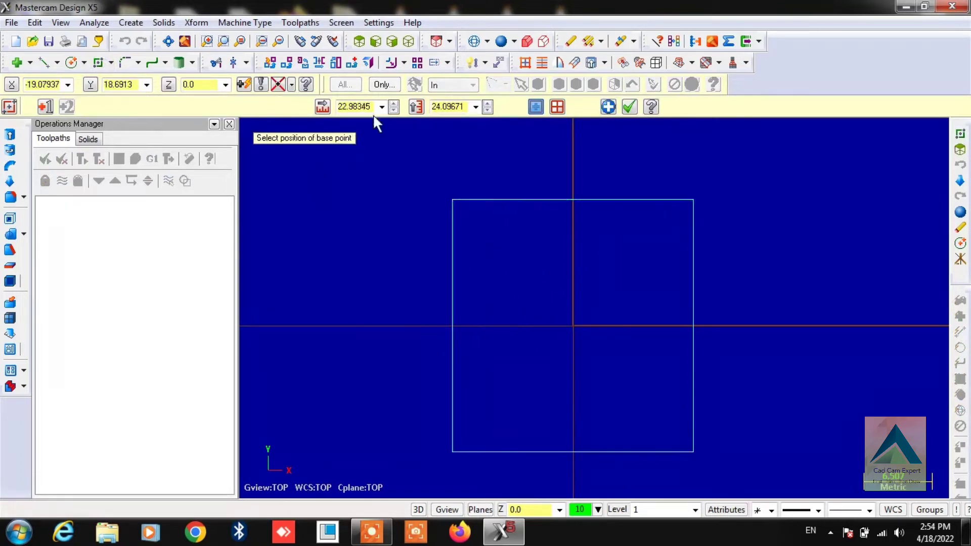
click(363, 106)
text(20)
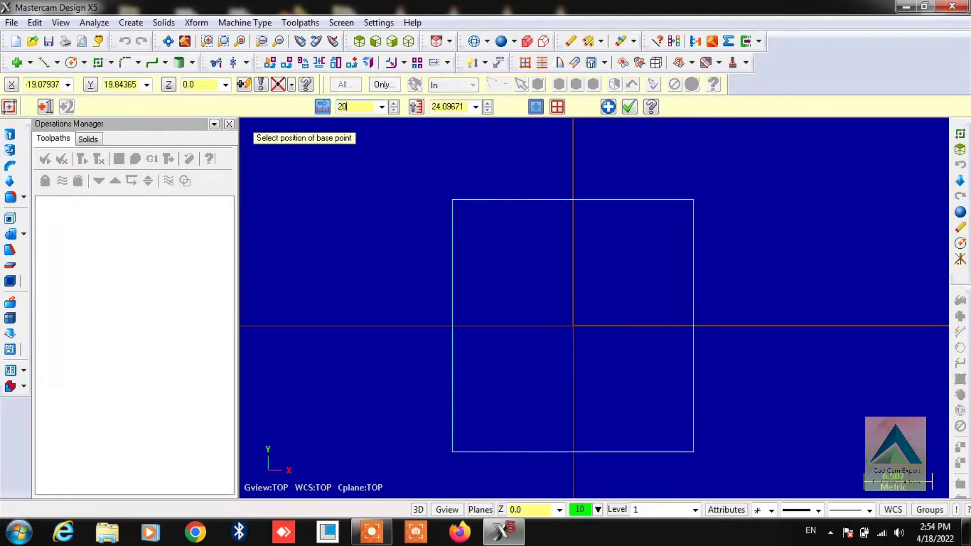
key(Return)
click(447, 103)
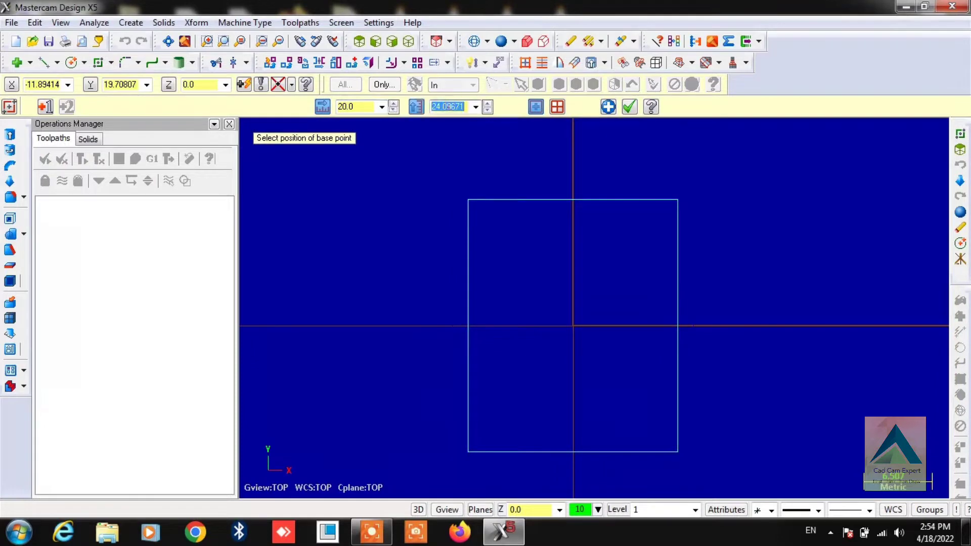
text(20)
key(Return)
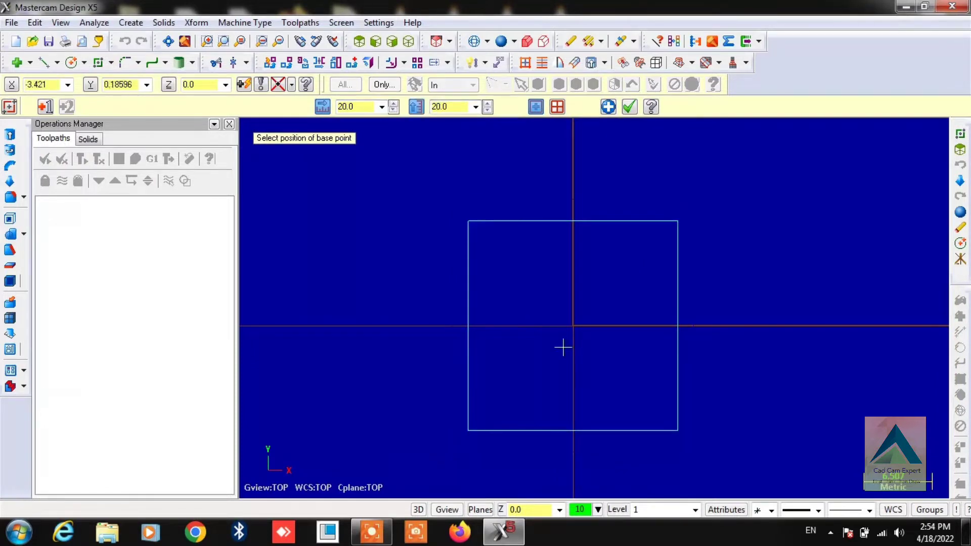
click(630, 108)
scroll(540, 347, up, 1)
scroll(526, 349, down, 2)
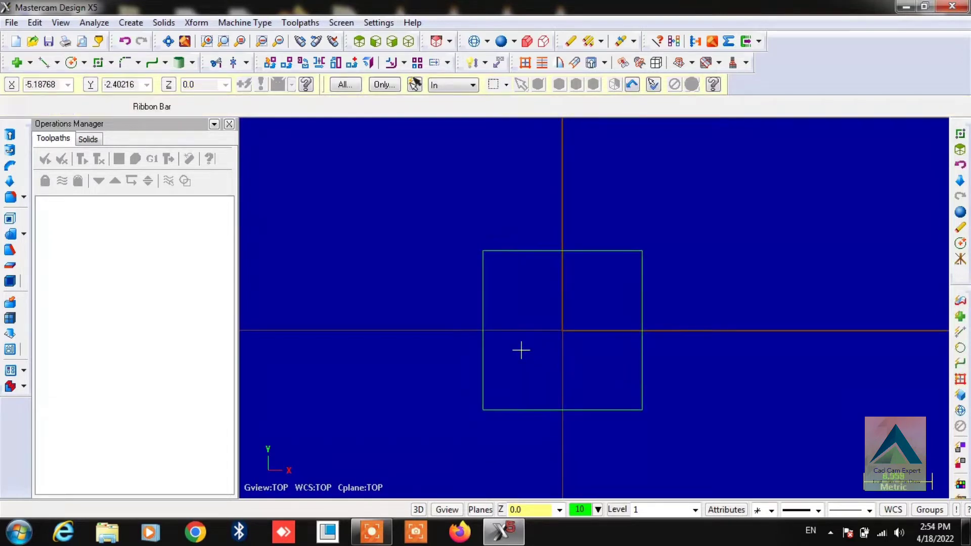
Orbit to inspect the square in 3D, then return to the Top view
mouse_move(520, 350)
middle_down()
mouse_move(524, 268)
mouse_move(587, 268)
middle_up()
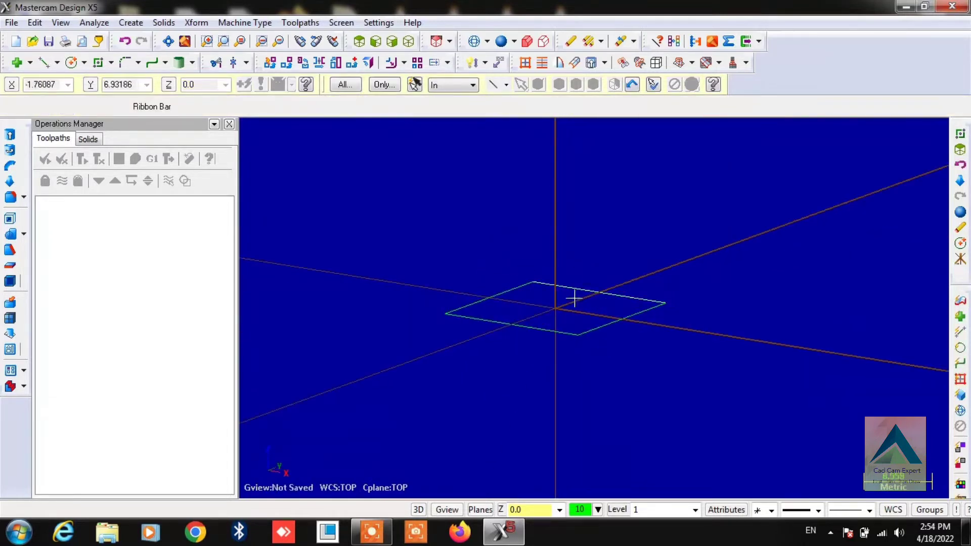
click(358, 41)
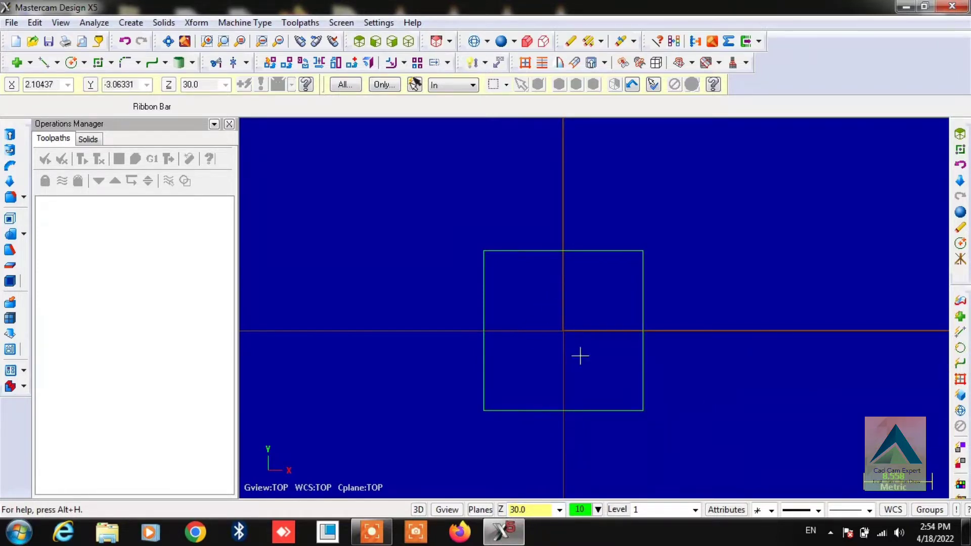
Draw a 25 × 25 rectangle based at the origin at depth Z 30
click(97, 63)
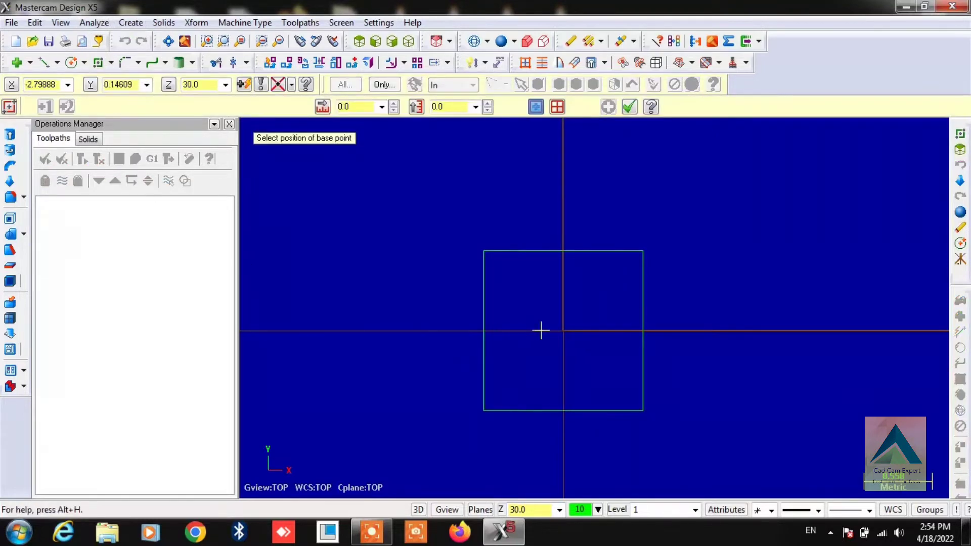
scroll(541, 330, up, 1)
scroll(549, 332, up, 1)
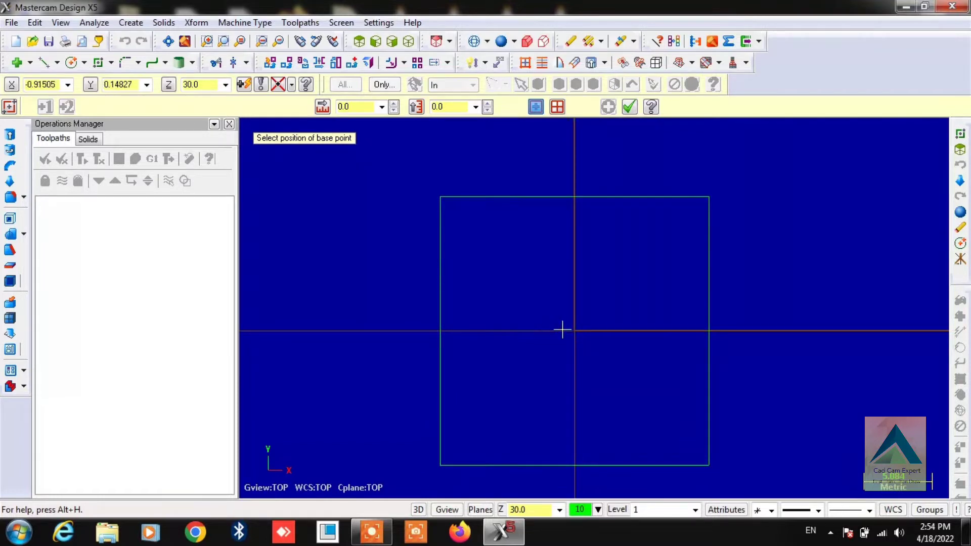
click(562, 330)
scroll(725, 155, down, 1)
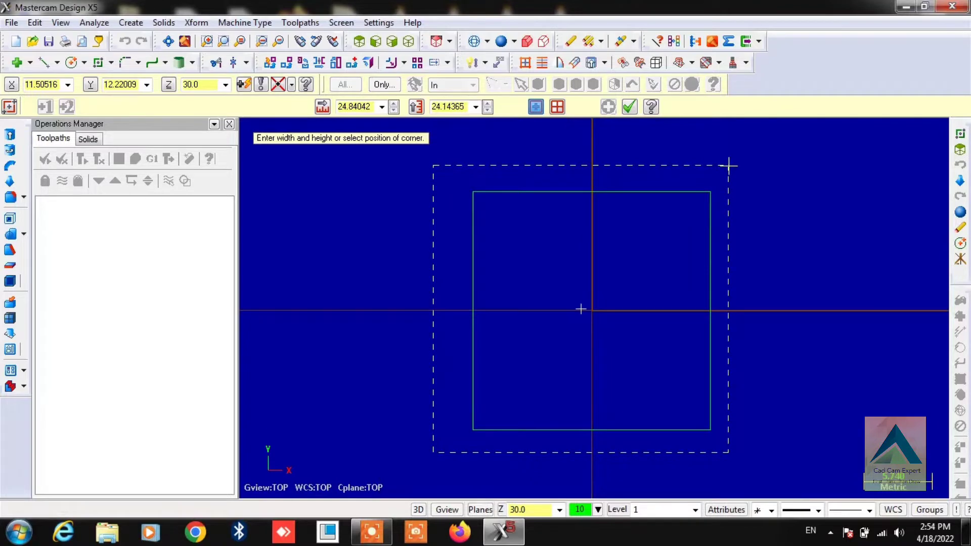
click(728, 165)
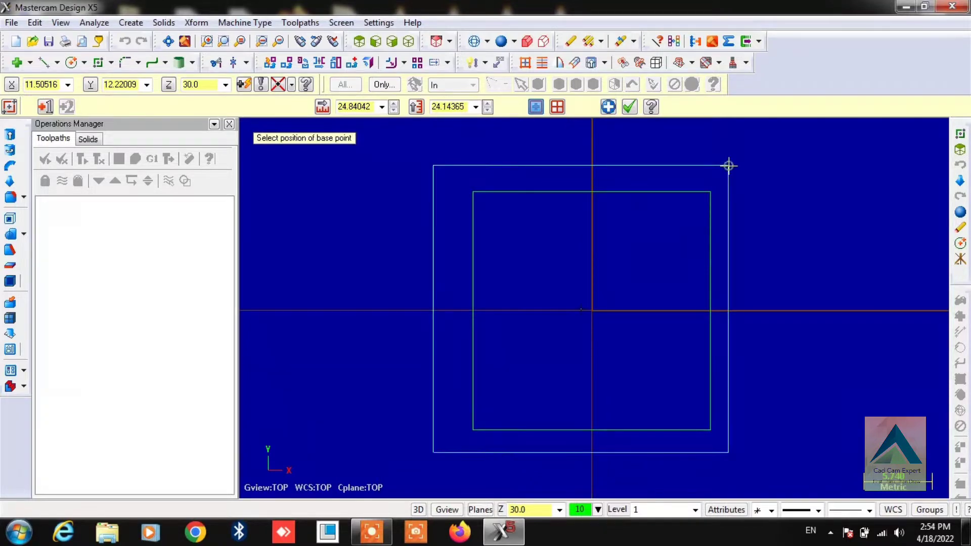
double_click(358, 106)
text(25)
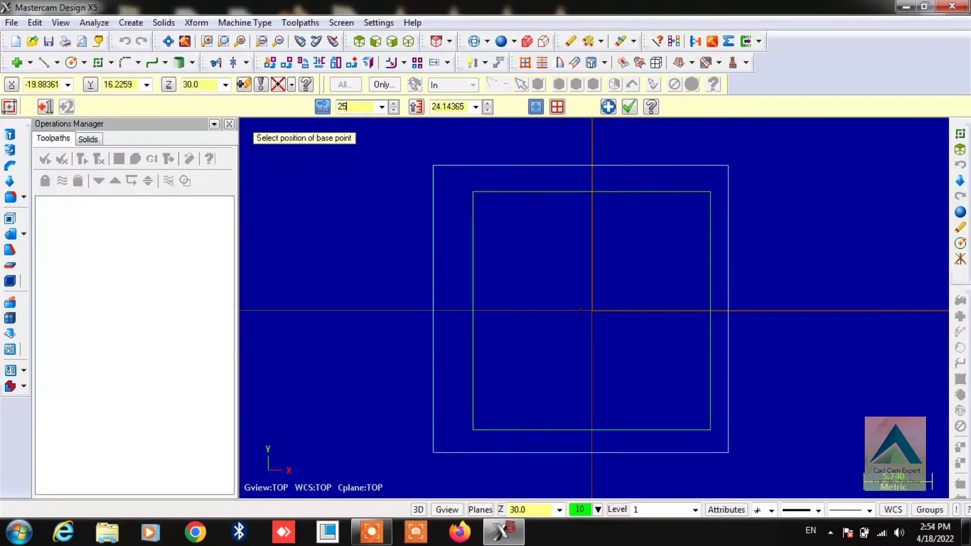
key(Return)
double_click(442, 108)
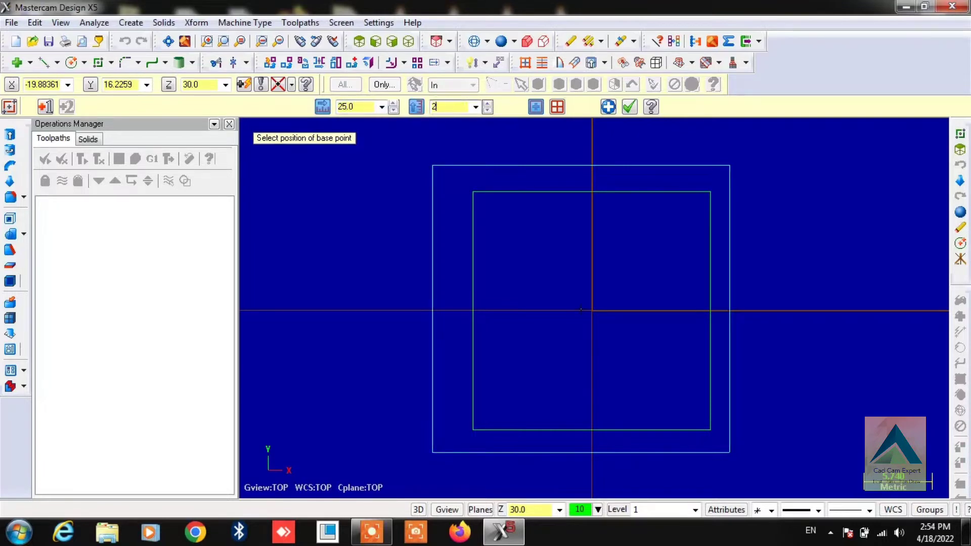
text(5)
key(Return)
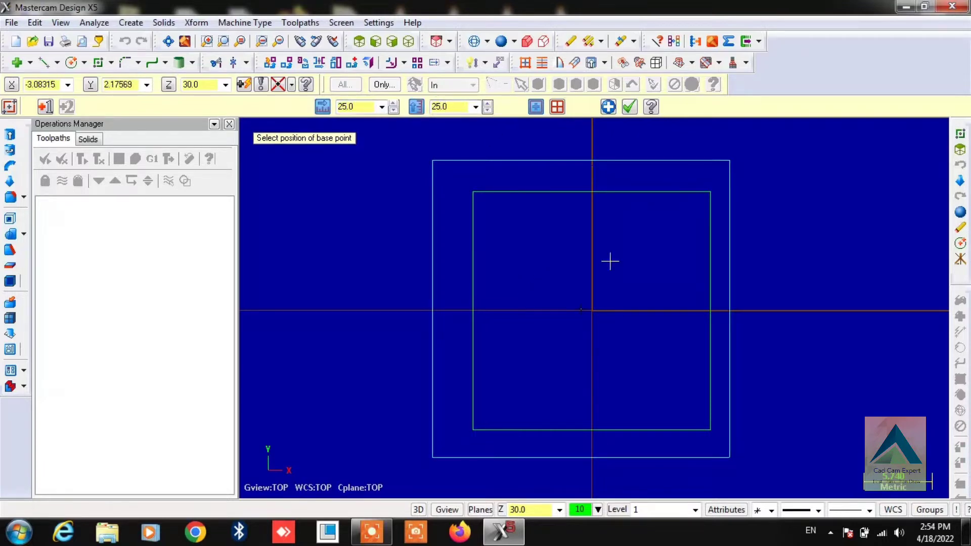
Confirm the 25 × 25 rectangle and orbit to view both squares in 3D
click(628, 107)
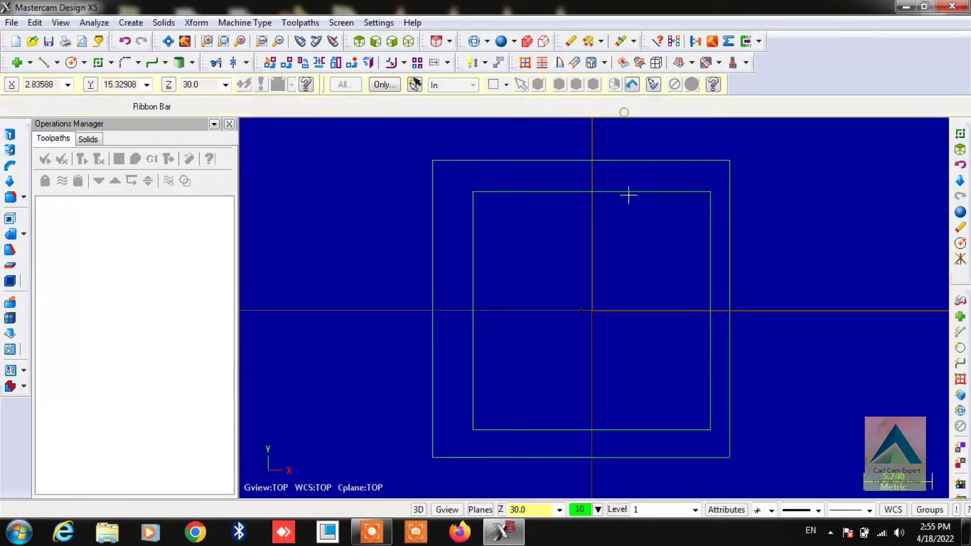
scroll(561, 285, down, 2)
scroll(543, 286, down, 1)
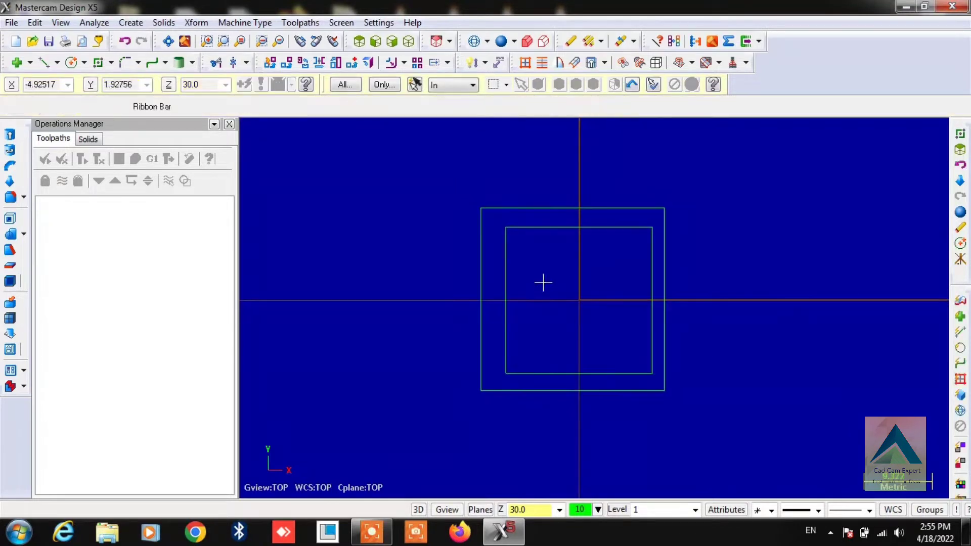
mouse_move(543, 282)
middle_down()
mouse_move(554, 243)
mouse_move(656, 214)
middle_up()
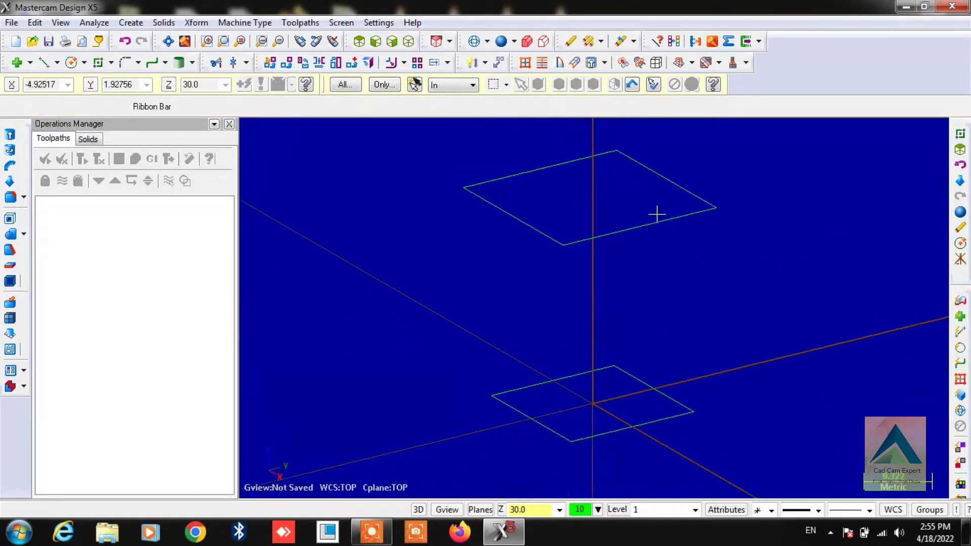
scroll(425, 362, down, 1)
scroll(425, 361, down, 1)
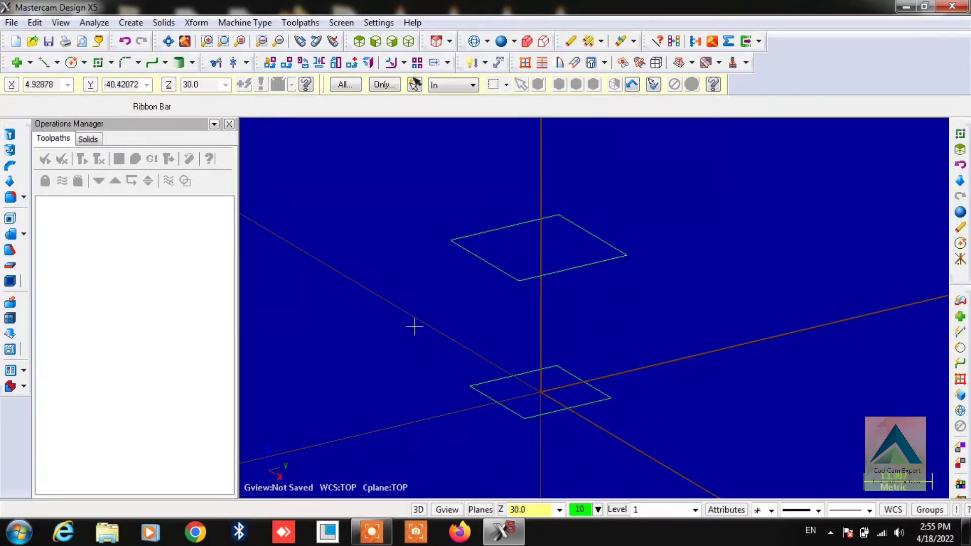
Start a Loft and chain the lower, then the upper rectangle as contours
click(163, 22)
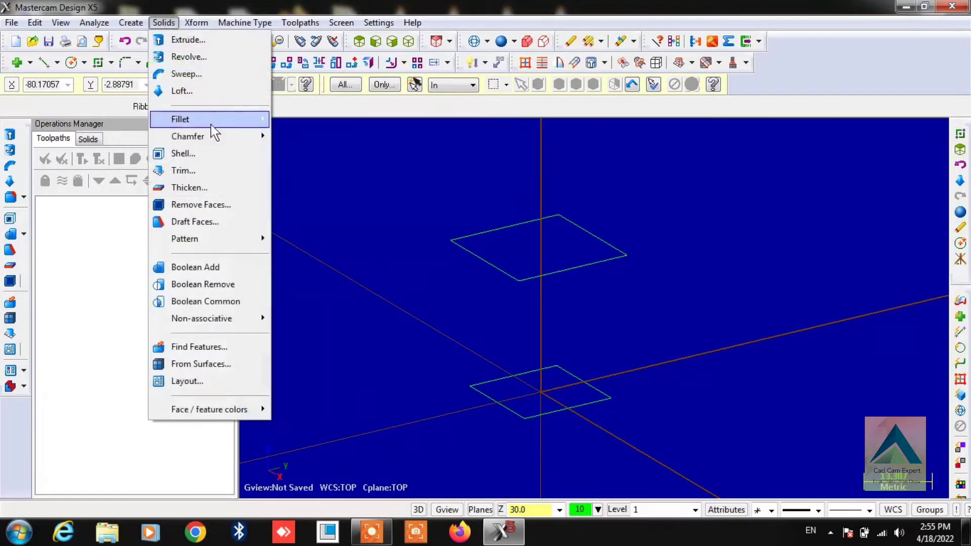
click(211, 92)
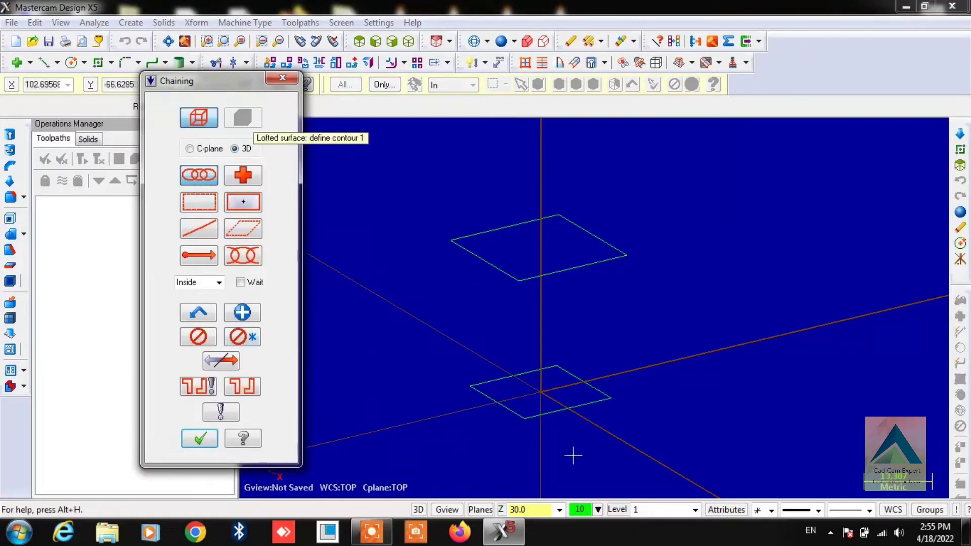
click(540, 409)
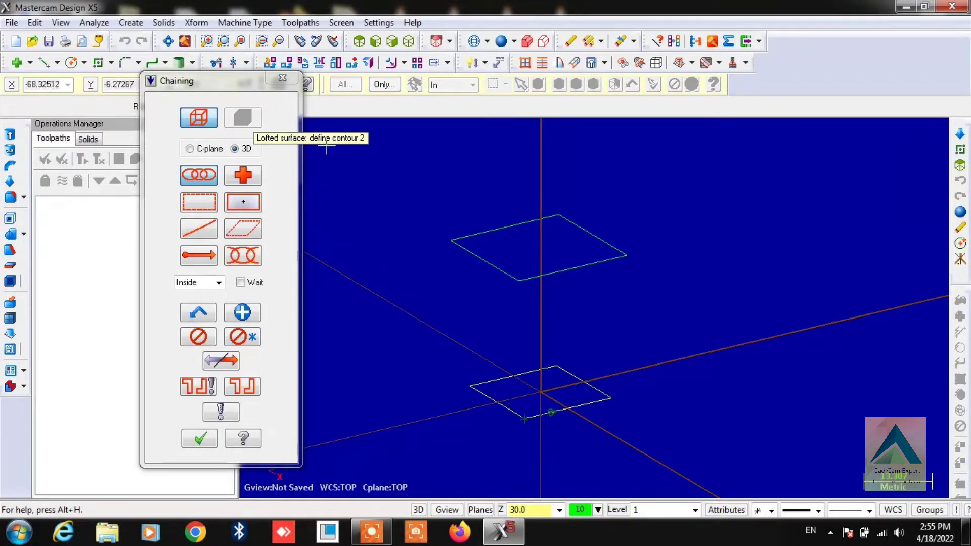
click(536, 277)
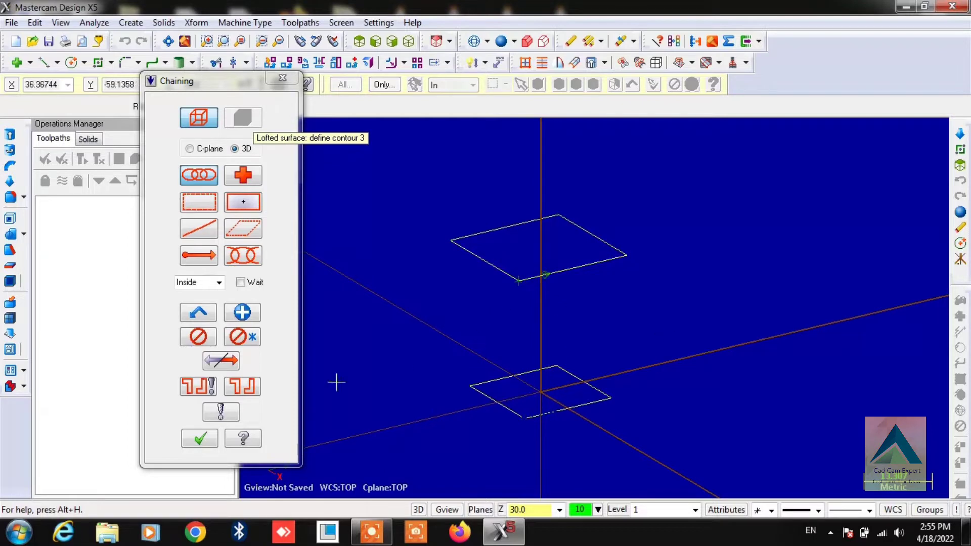
click(187, 439)
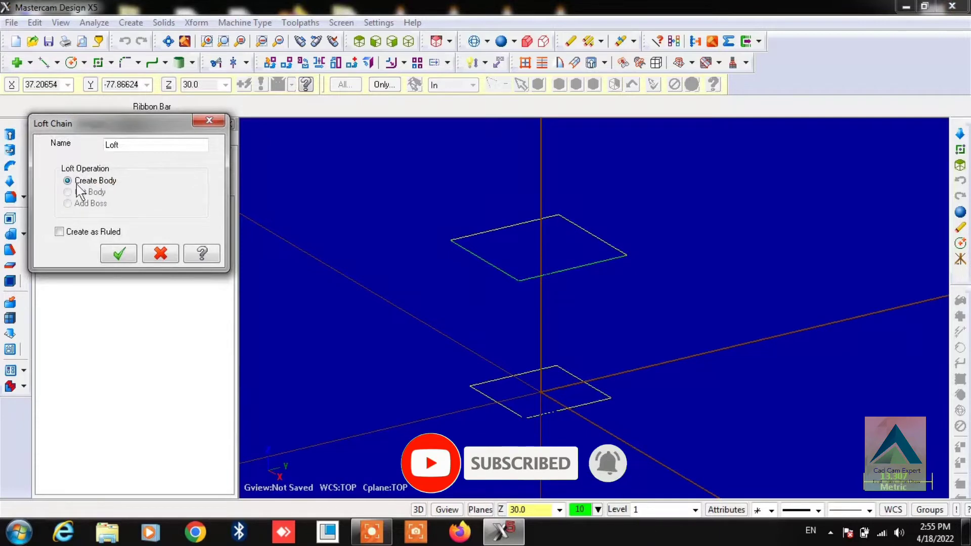
Create the loft as a new body, then orbit and check it in the solids history
click(114, 259)
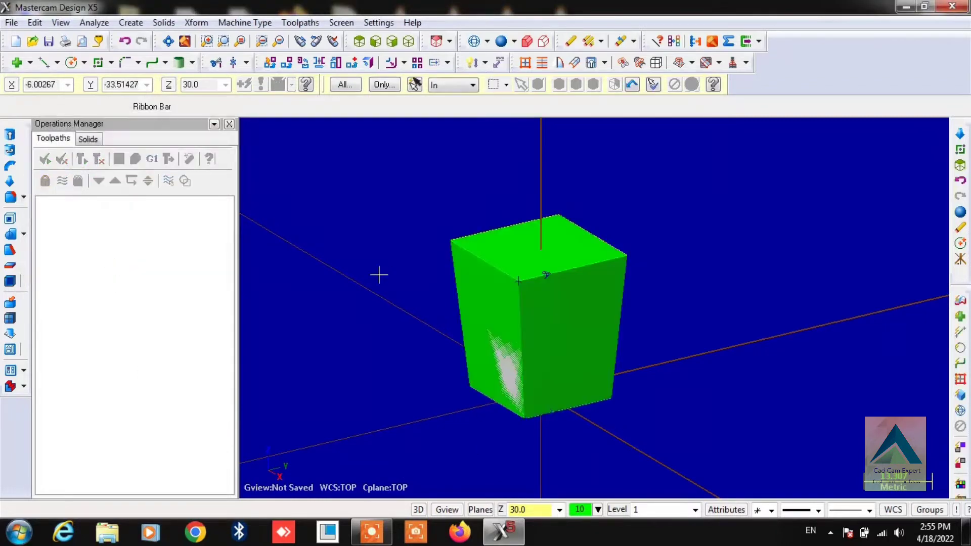
mouse_move(402, 419)
middle_down()
mouse_move(441, 353)
mouse_move(353, 332)
mouse_move(324, 340)
mouse_move(360, 344)
middle_up()
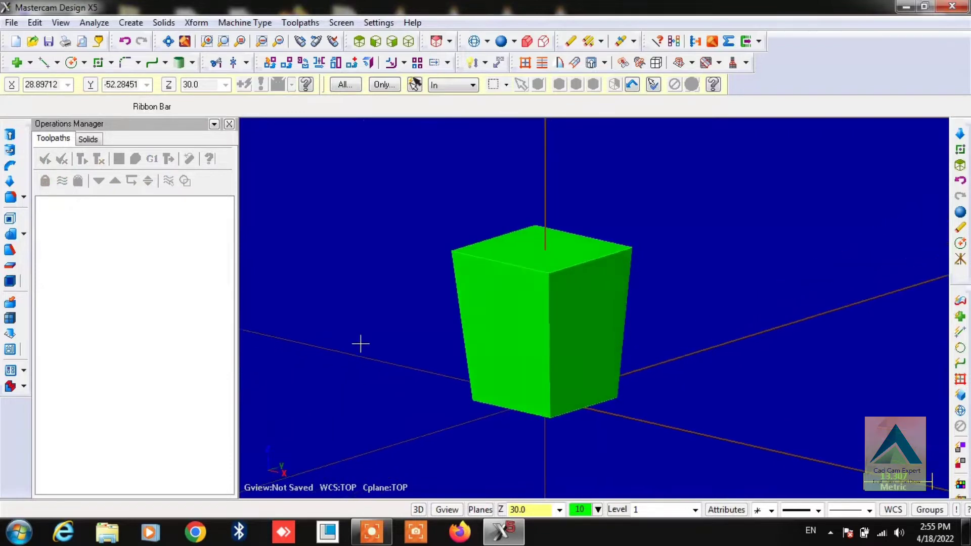
click(85, 139)
click(52, 138)
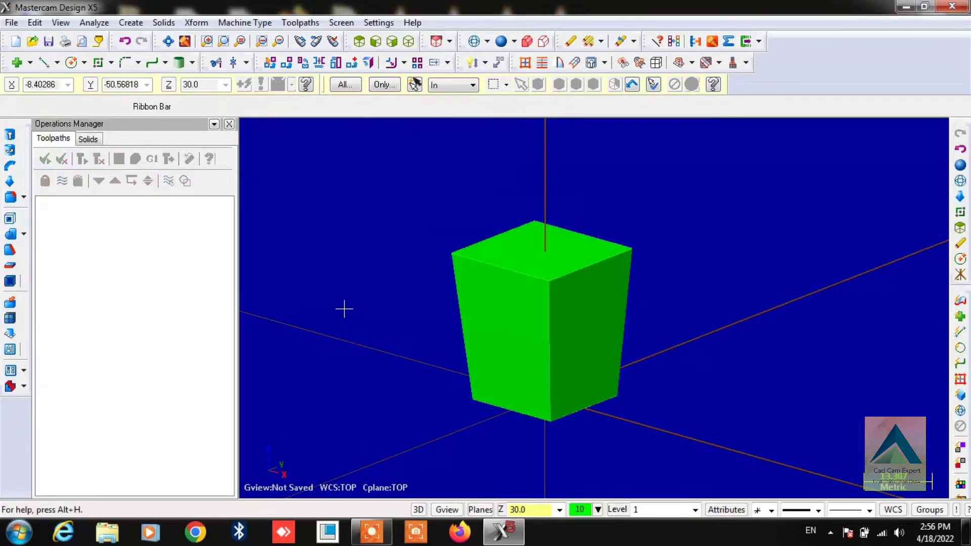
mouse_move(399, 305)
middle_down()
mouse_move(411, 358)
mouse_move(425, 287)
middle_up()
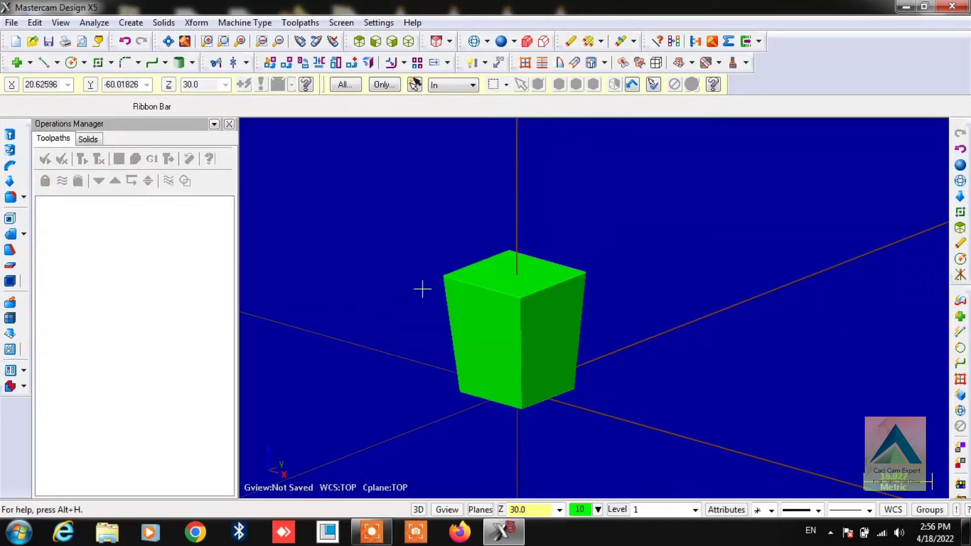
Return to Top view and set the construction depth to Z 60
click(358, 41)
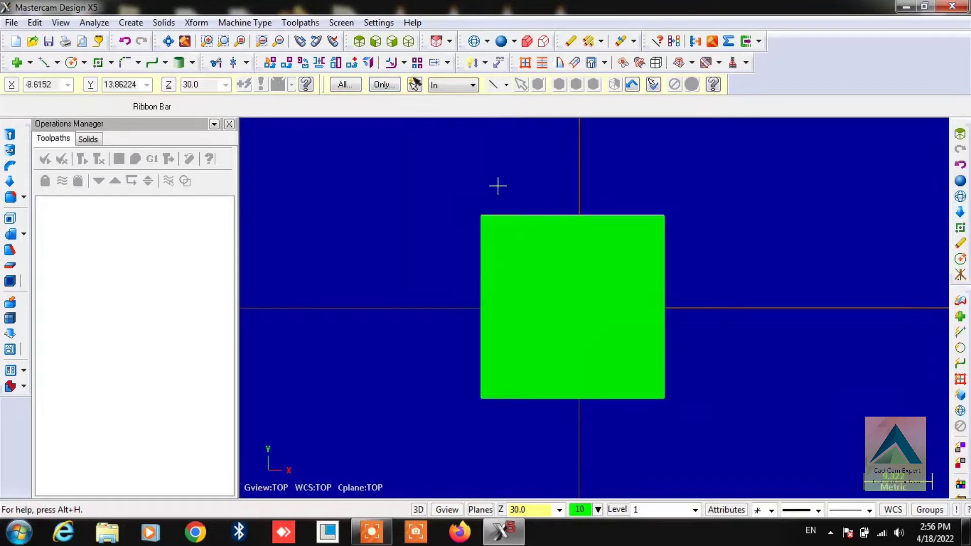
click(538, 510)
text(60)
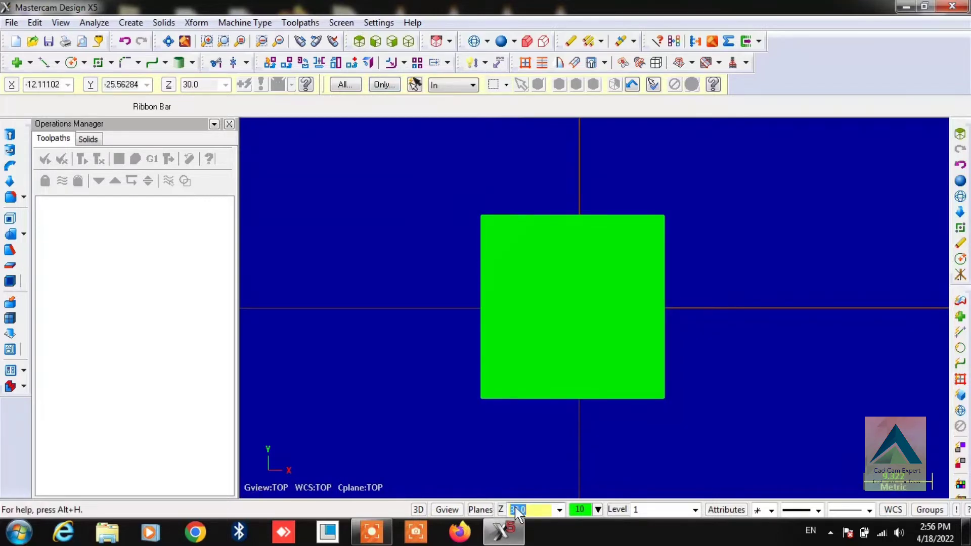
click(595, 470)
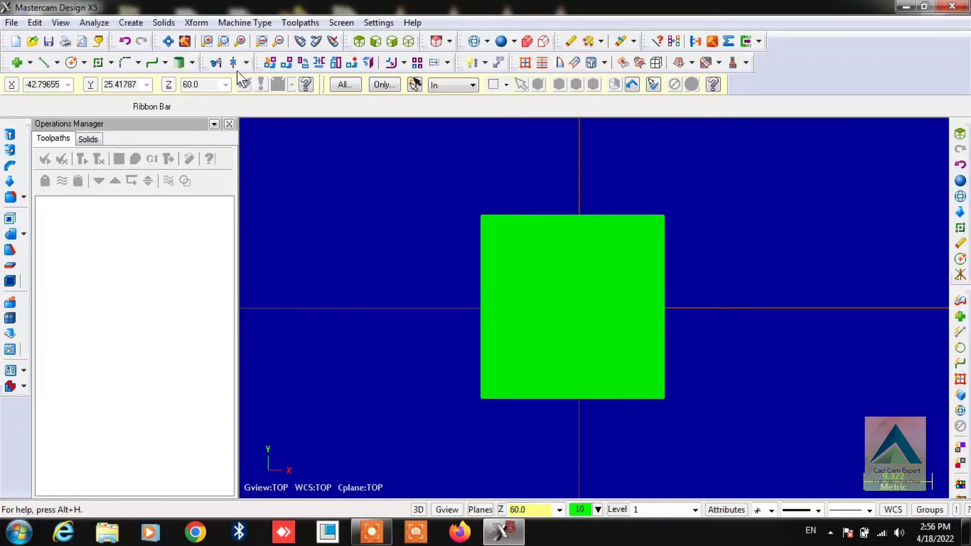
Draw a rectangle of about 36 × 36 centred over the solid, then view it in 3D
click(98, 62)
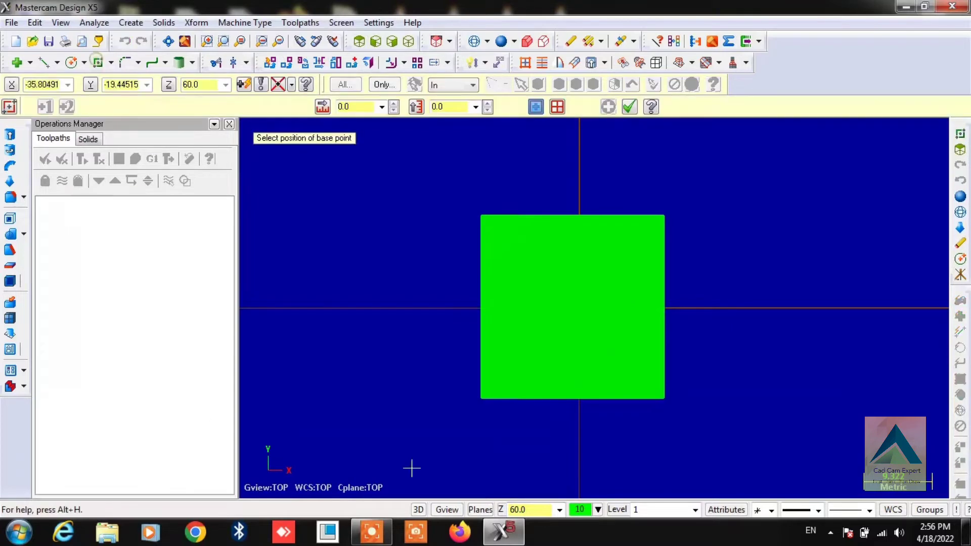
click(561, 307)
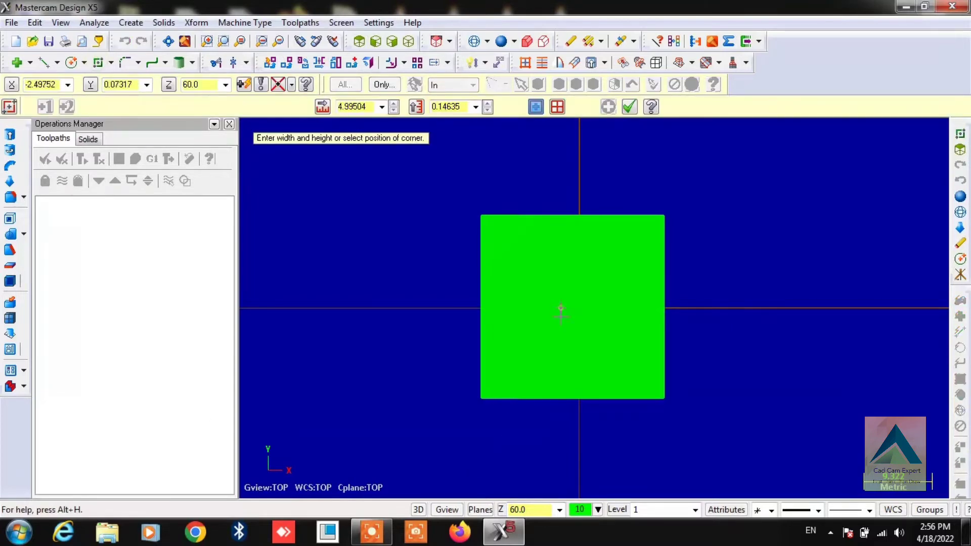
click(694, 442)
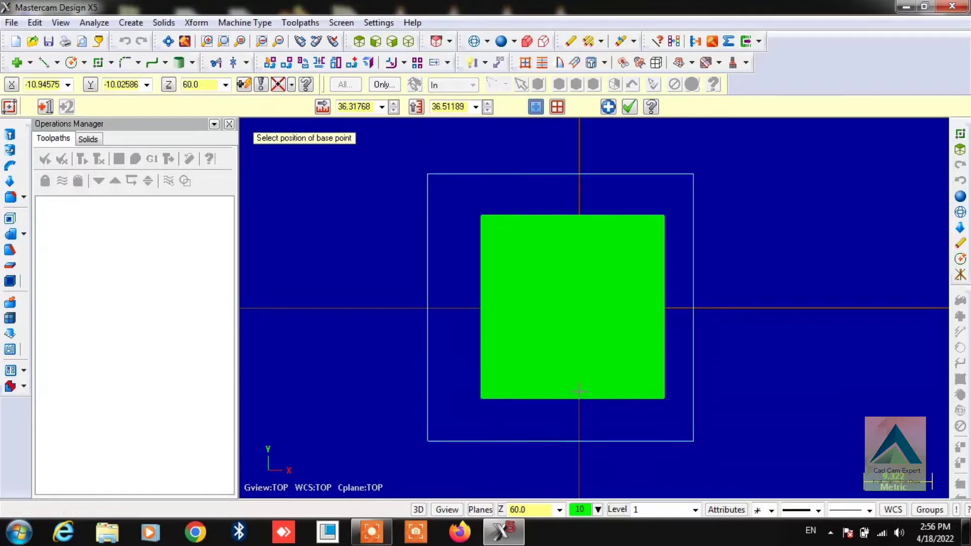
click(629, 107)
scroll(578, 229, up, 1)
scroll(483, 238, down, 1)
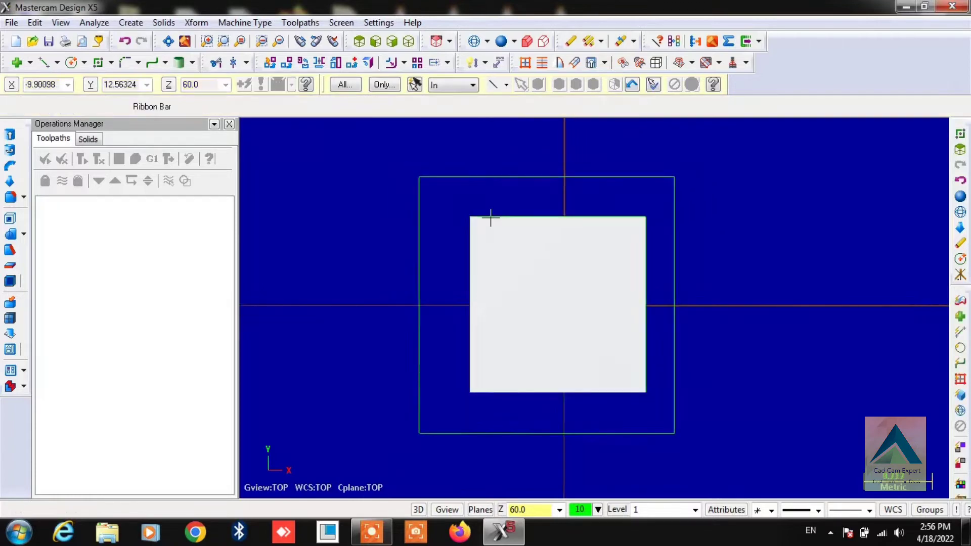
scroll(485, 240, down, 2)
mouse_move(543, 331)
middle_down()
mouse_move(636, 308)
mouse_move(633, 277)
mouse_move(686, 323)
mouse_move(697, 310)
mouse_move(603, 446)
mouse_move(578, 321)
middle_up()
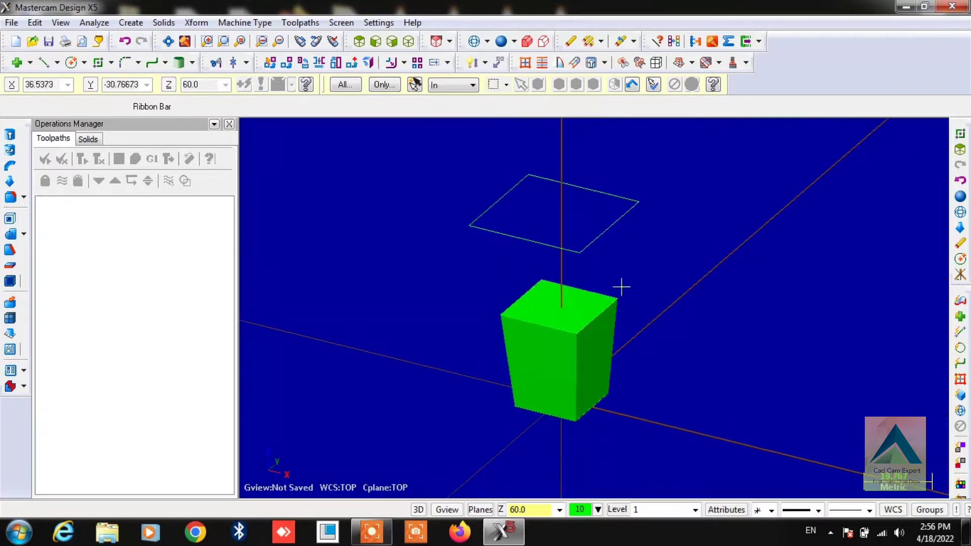
middle_drag(620, 284, 609, 267)
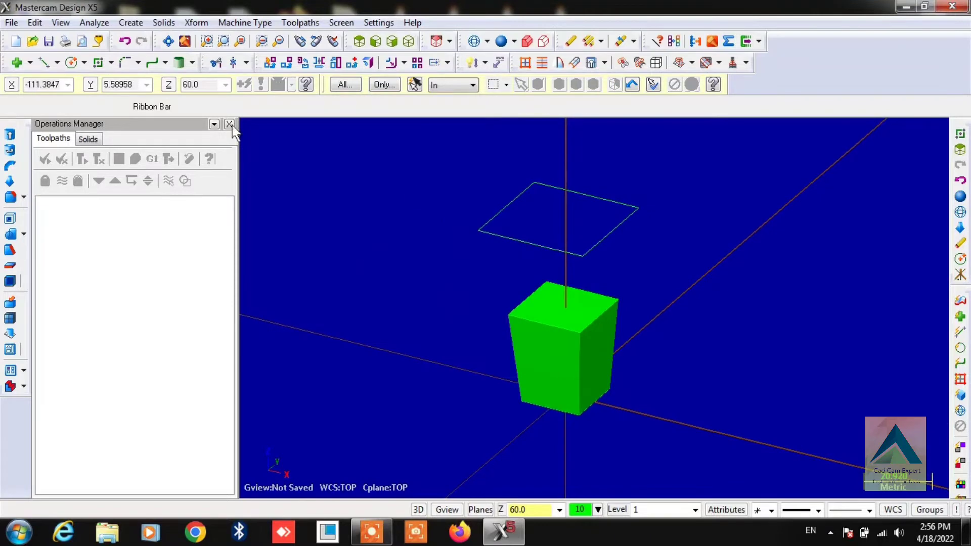
Loft a smooth, non-ruled boss from the solid's top edges to the Z 60 rectangle
click(163, 22)
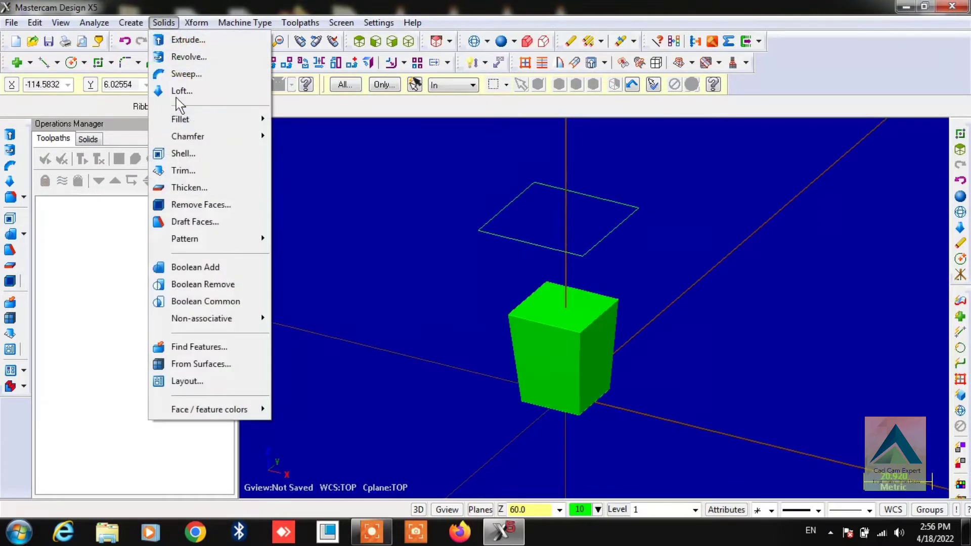
click(213, 94)
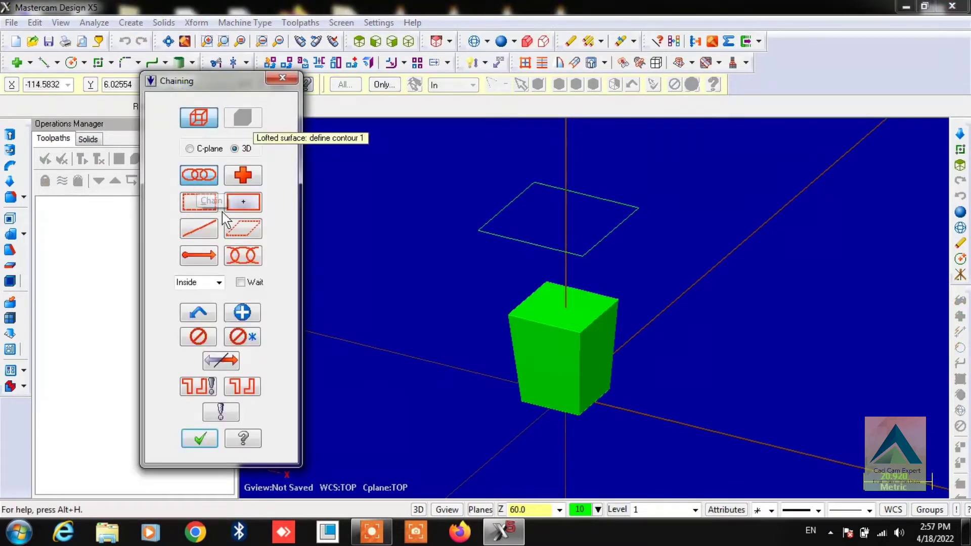
click(591, 302)
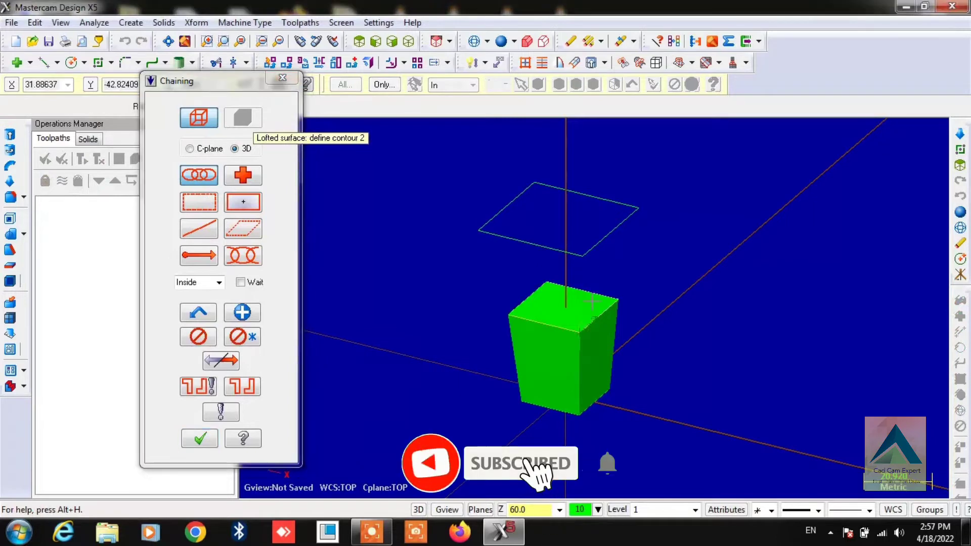
click(591, 254)
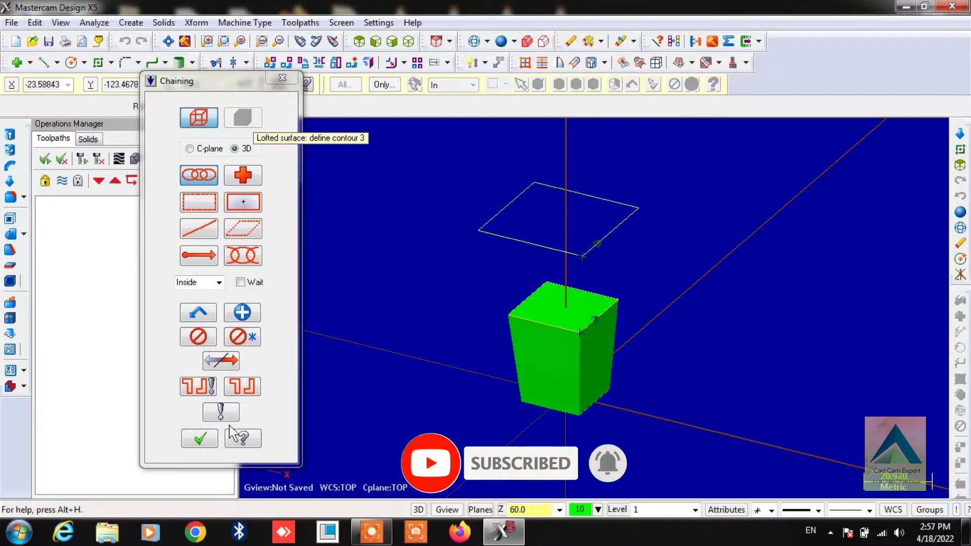
click(201, 439)
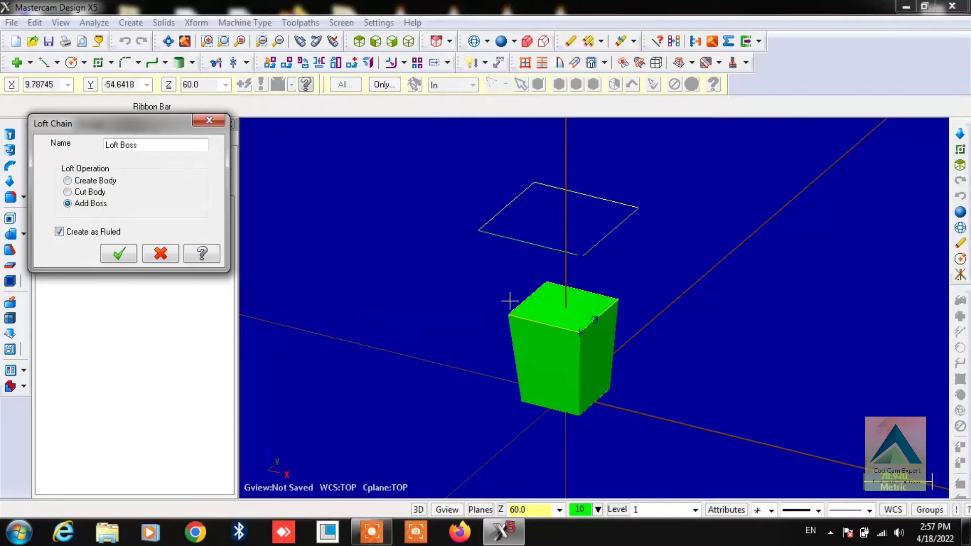
key(space)
click(119, 254)
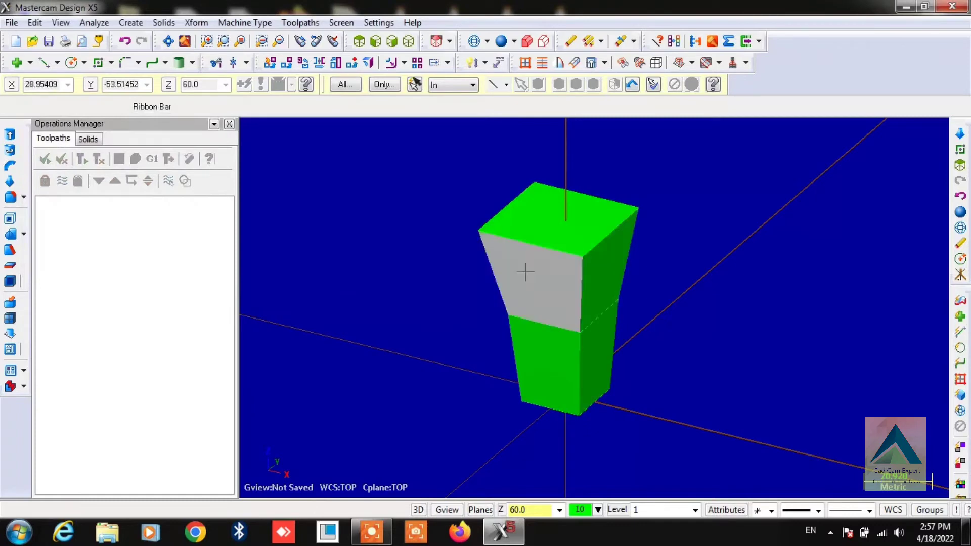
middle_drag(730, 271, 745, 353)
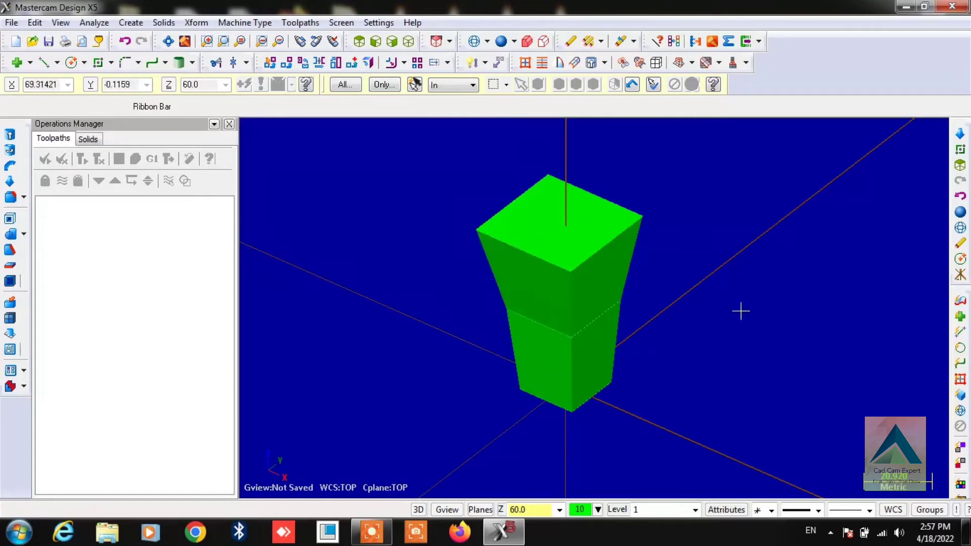
middle_drag(728, 314, 720, 324)
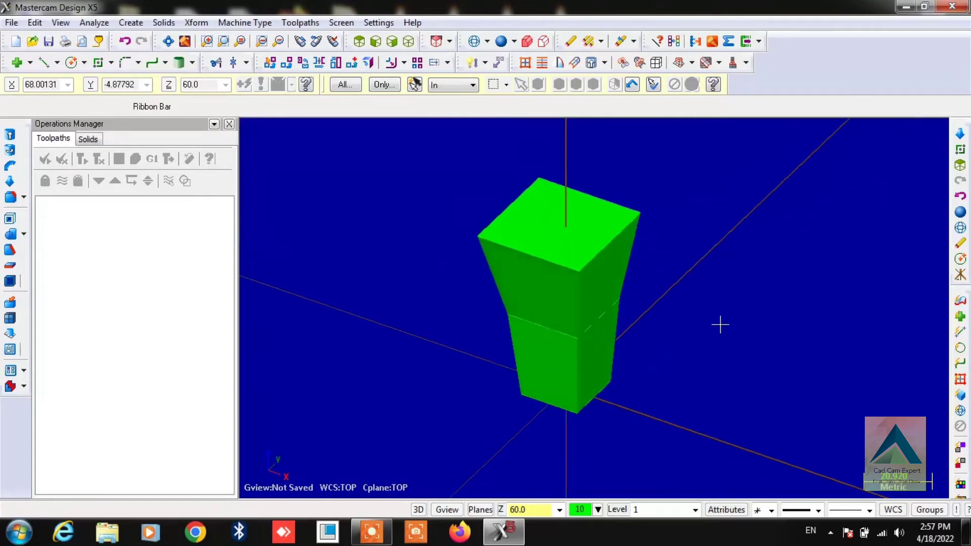
click(358, 41)
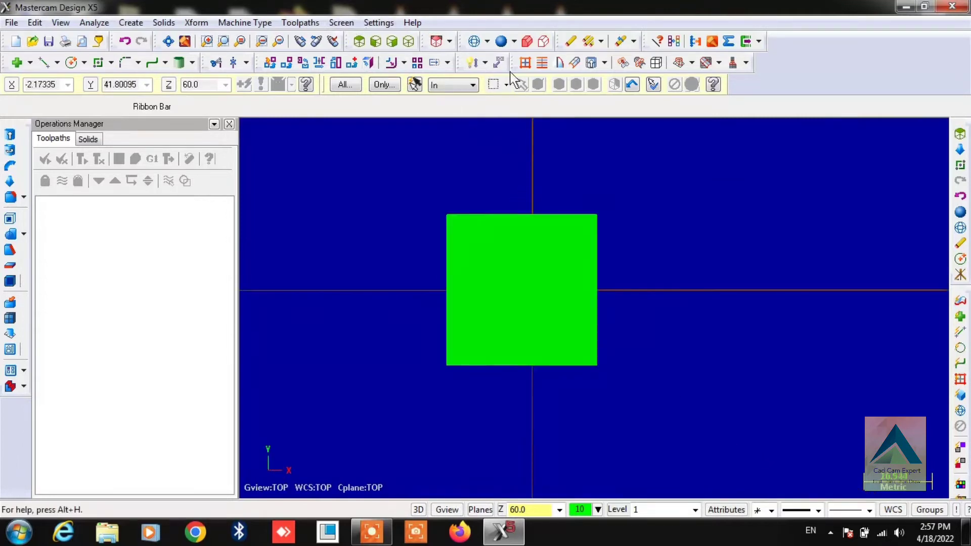
Switch to wireframe and draw a centred rectangle of about 15 × 16.7 inside the top square
click(474, 41)
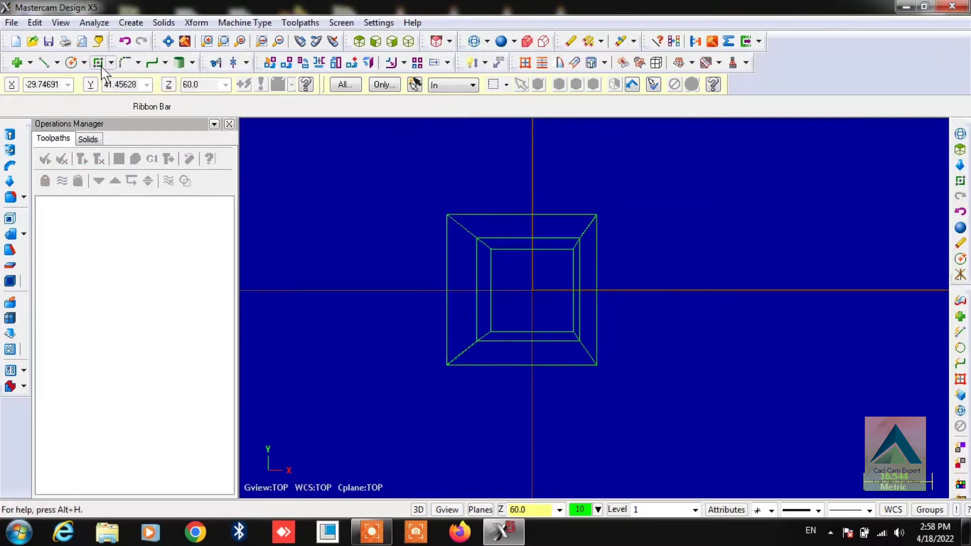
click(99, 65)
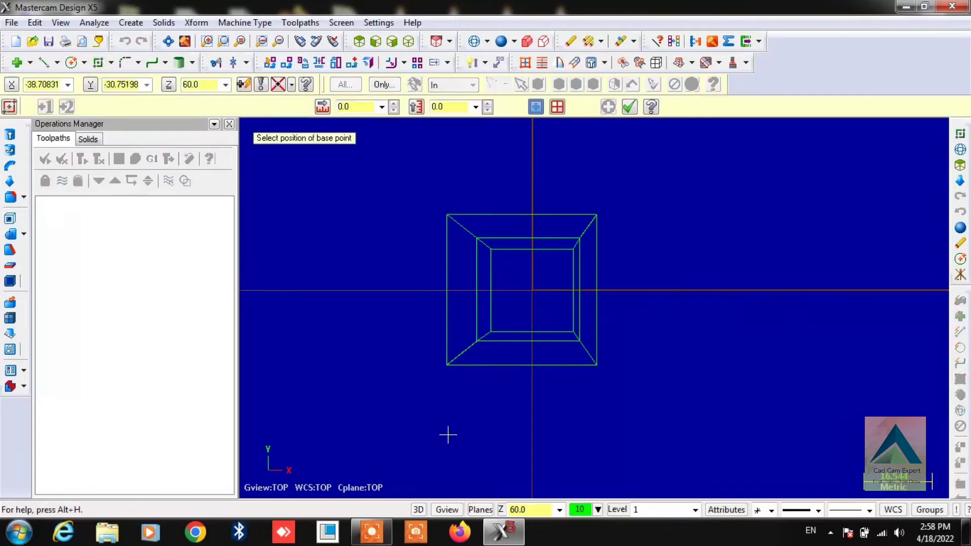
scroll(503, 294, up, 2)
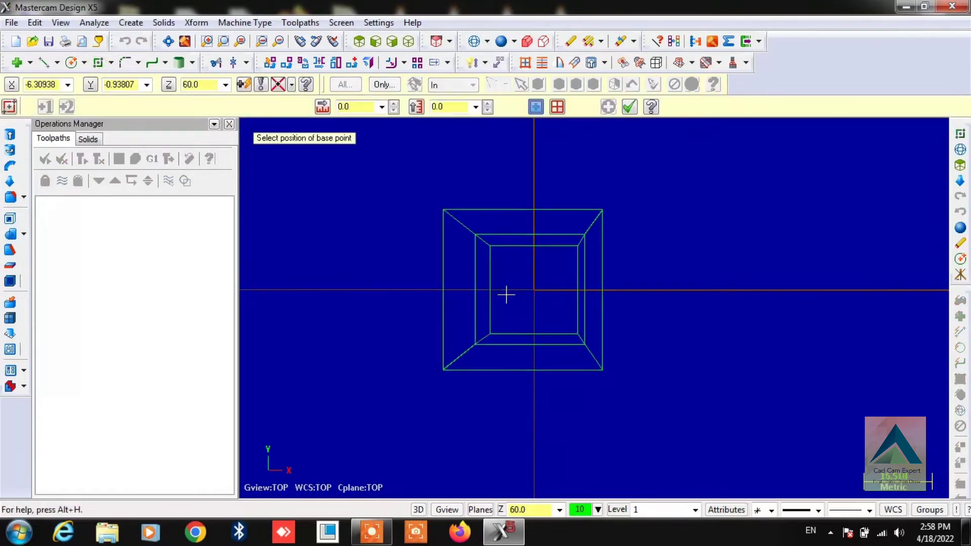
scroll(551, 286, up, 2)
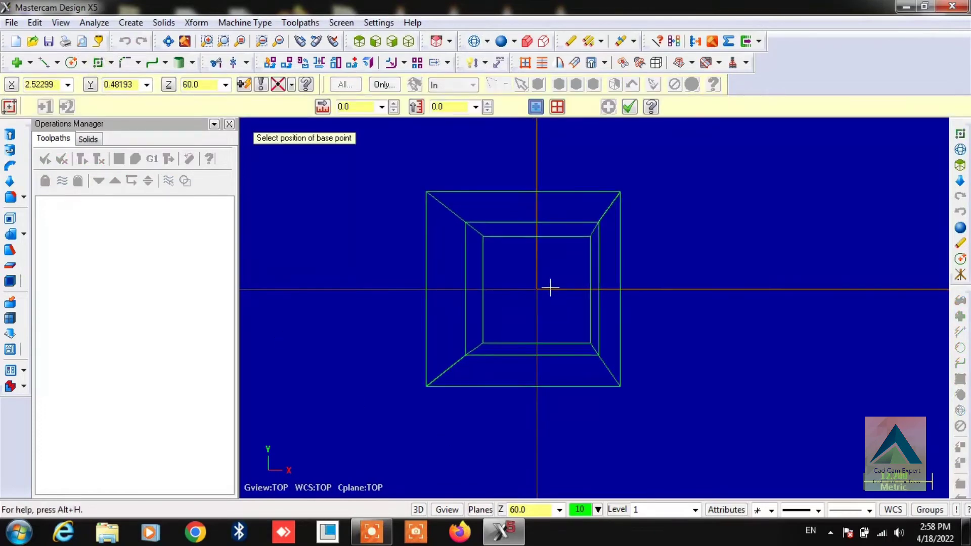
click(513, 289)
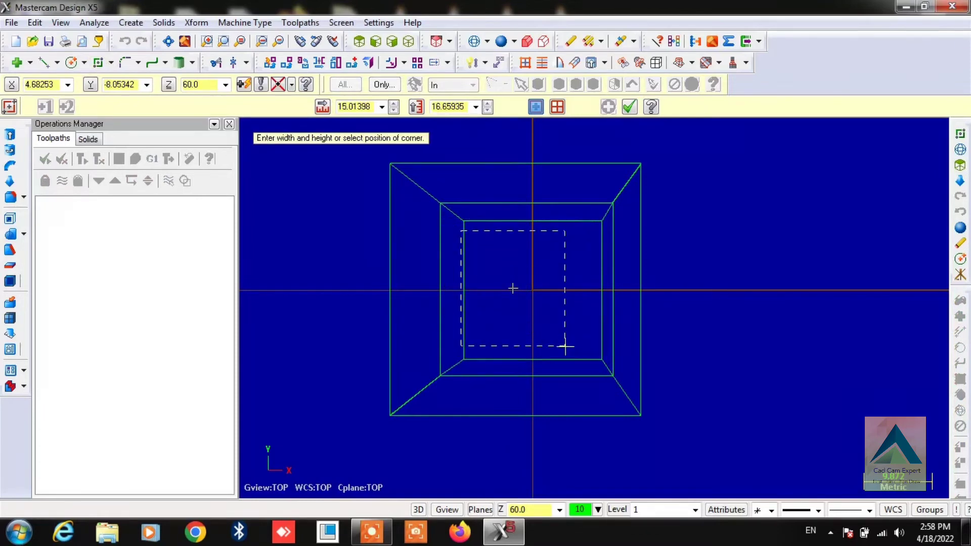
click(563, 343)
middle_drag(747, 403, 741, 359)
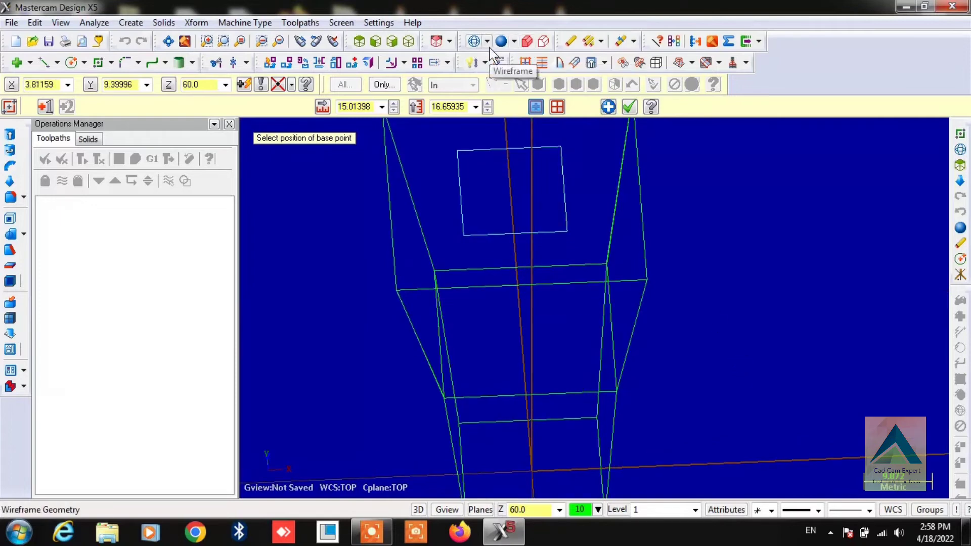
click(508, 44)
middle_drag(516, 364, 512, 198)
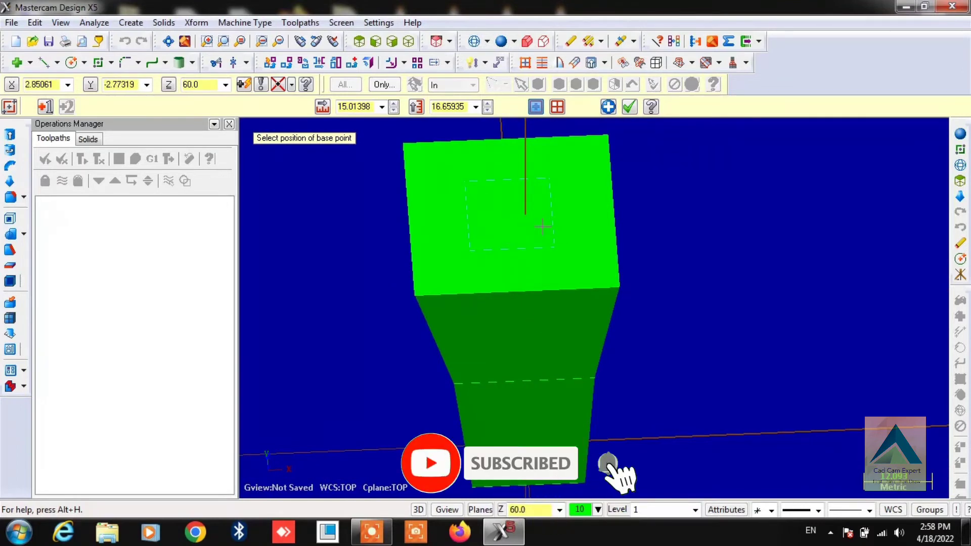
click(474, 41)
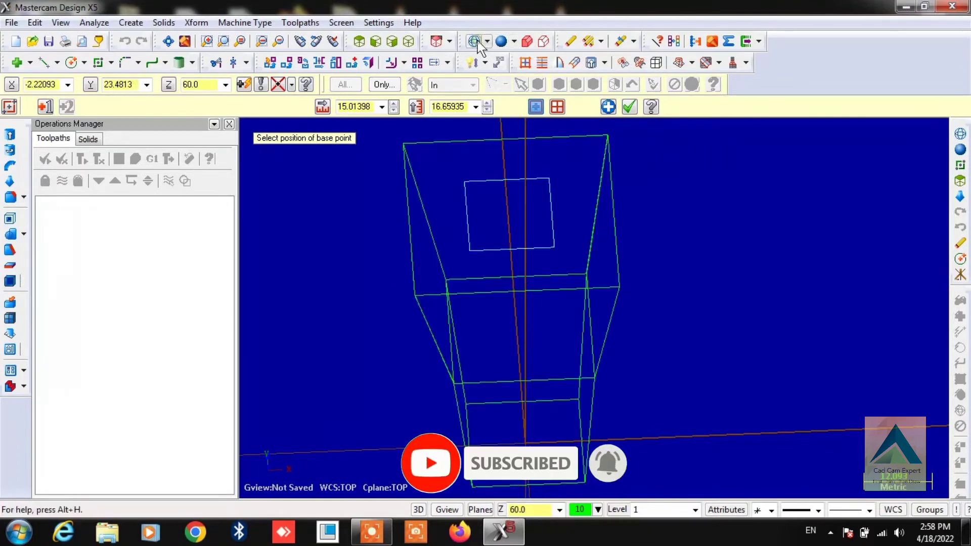
click(359, 41)
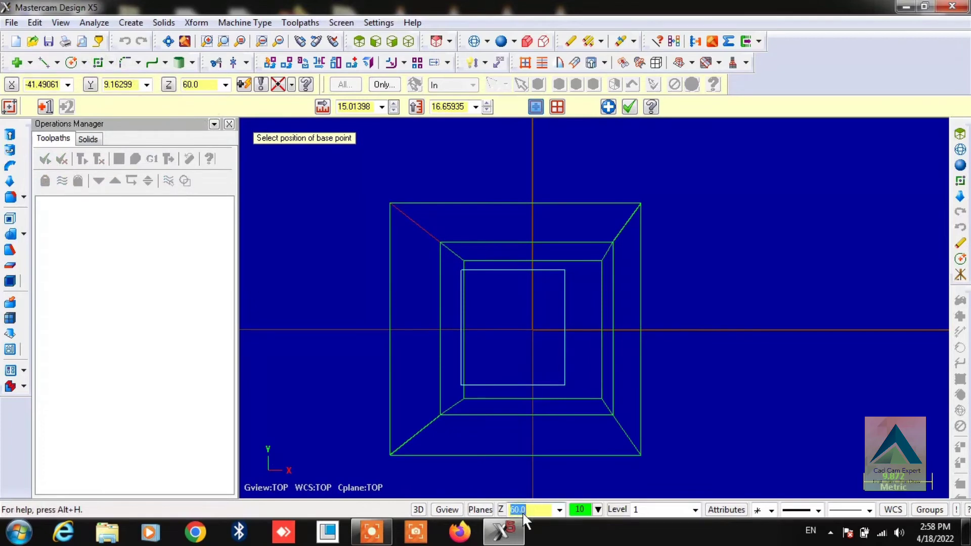
At Z 0, draw a rectangle of about 13.7 × 12.9 centred on the origin
text(0)
key(Return)
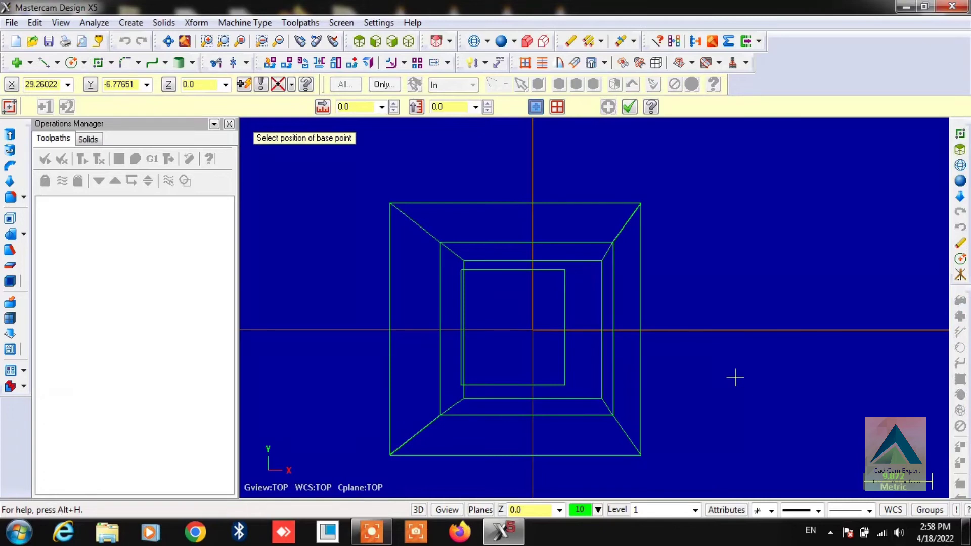
click(532, 329)
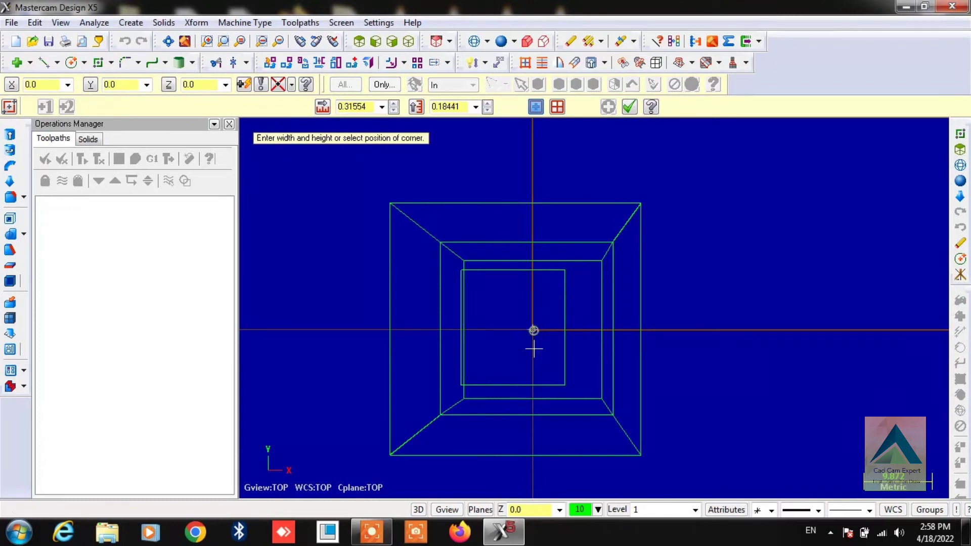
click(580, 374)
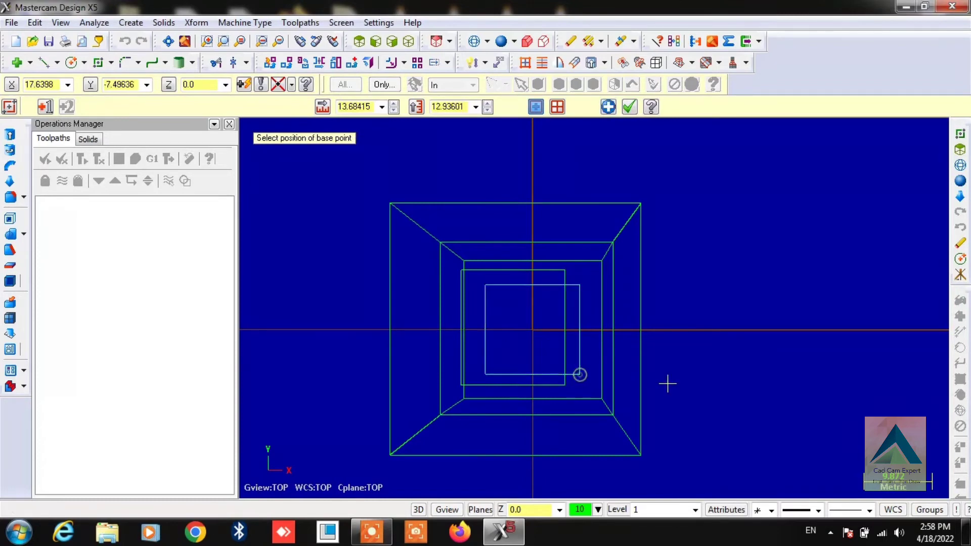
click(630, 108)
mouse_move(784, 442)
middle_down()
mouse_move(773, 374)
mouse_move(462, 228)
mouse_move(625, 436)
middle_up()
mouse_move(504, 431)
middle_down()
mouse_move(520, 453)
mouse_move(477, 198)
middle_up()
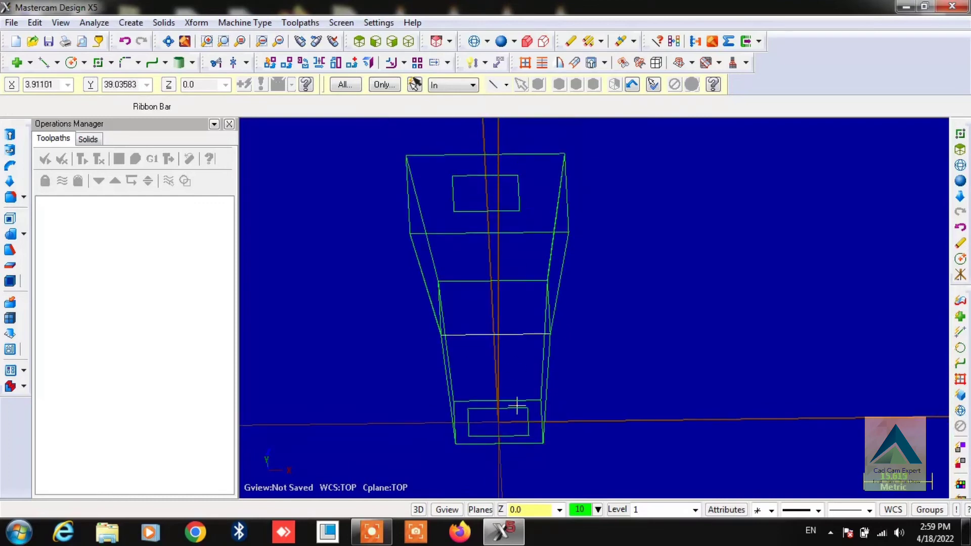
Loft a Cut Body from the small Z 0 rectangle to the small Z 60 rectangle
click(156, 18)
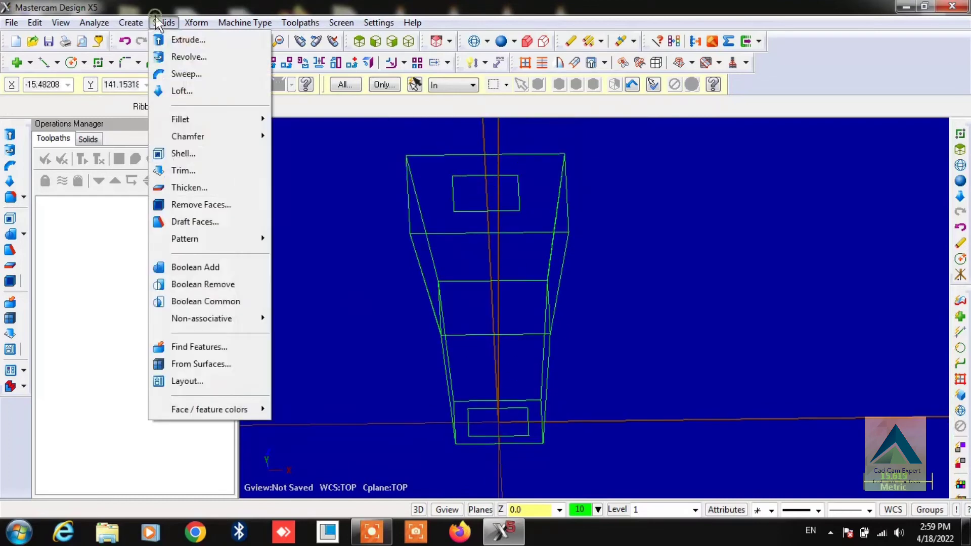
click(194, 89)
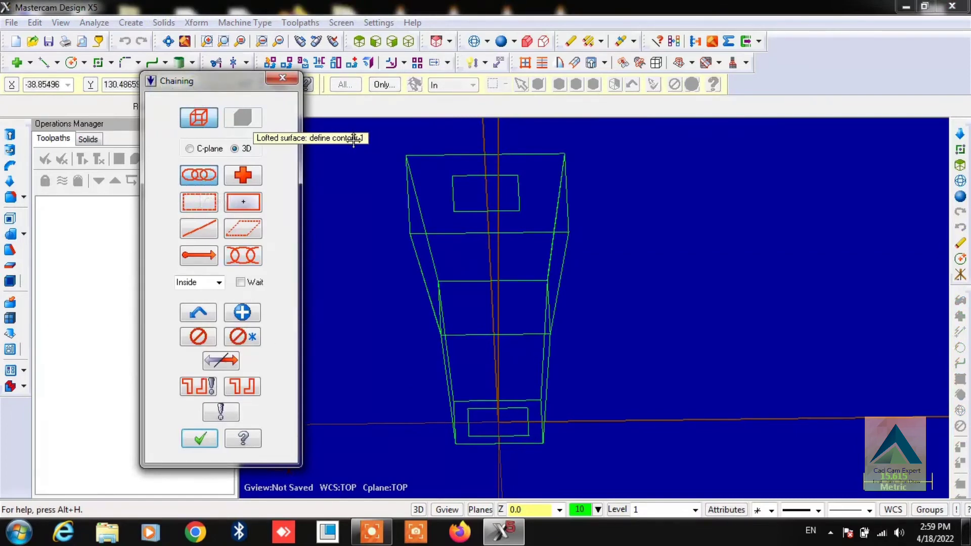
scroll(489, 436, up, 1)
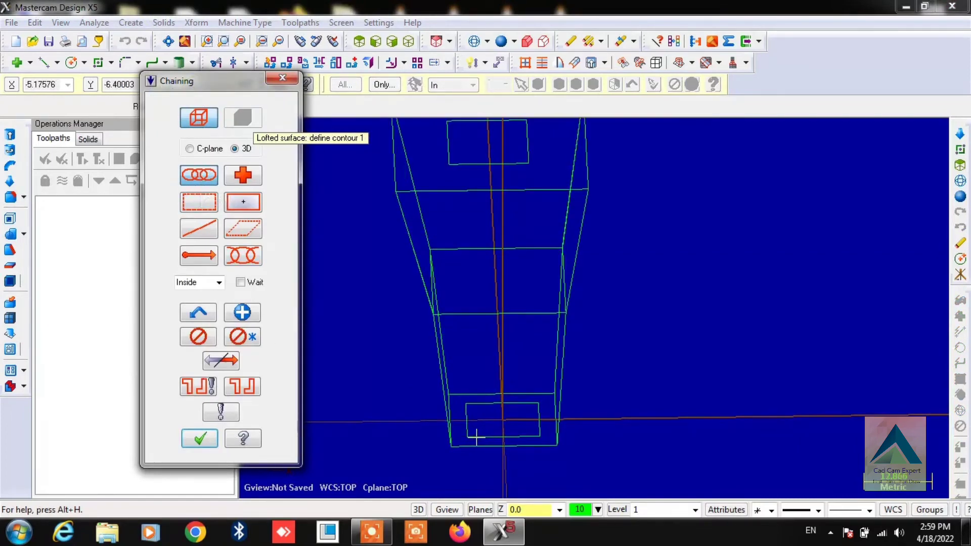
scroll(480, 438, down, 1)
click(480, 438)
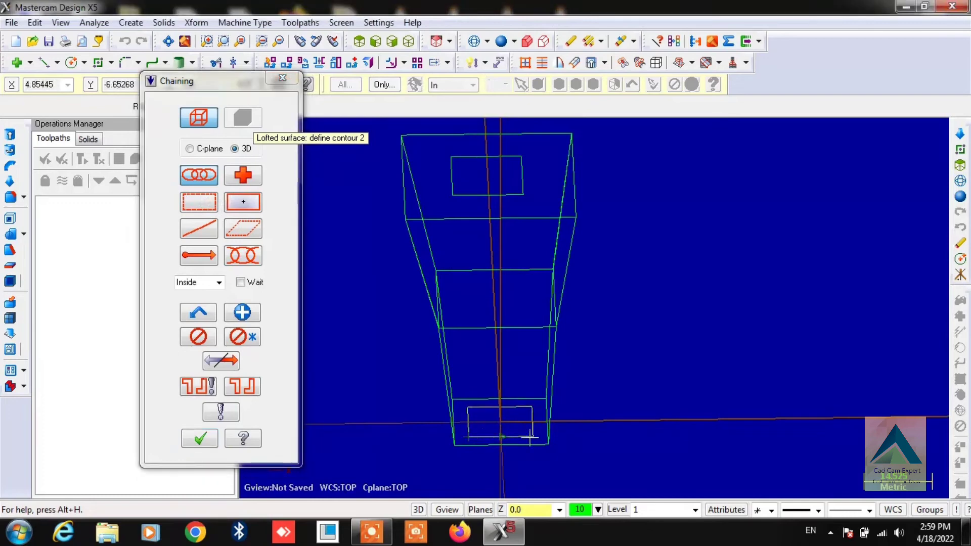
scroll(505, 440, down, 1)
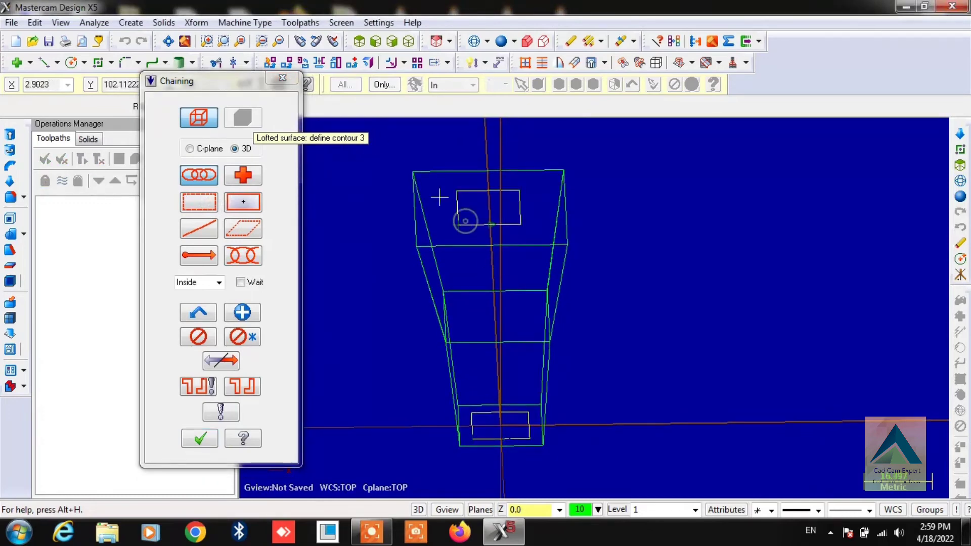
click(462, 224)
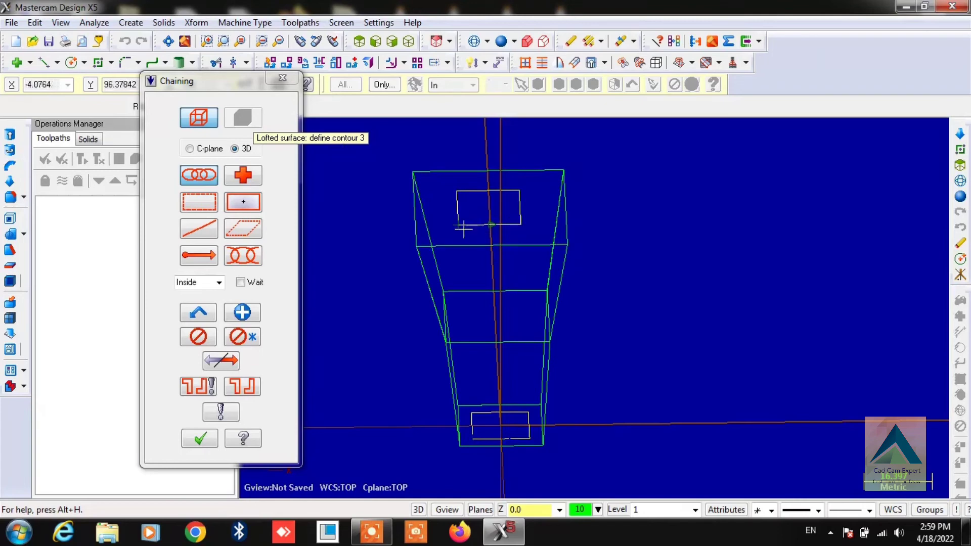
click(192, 443)
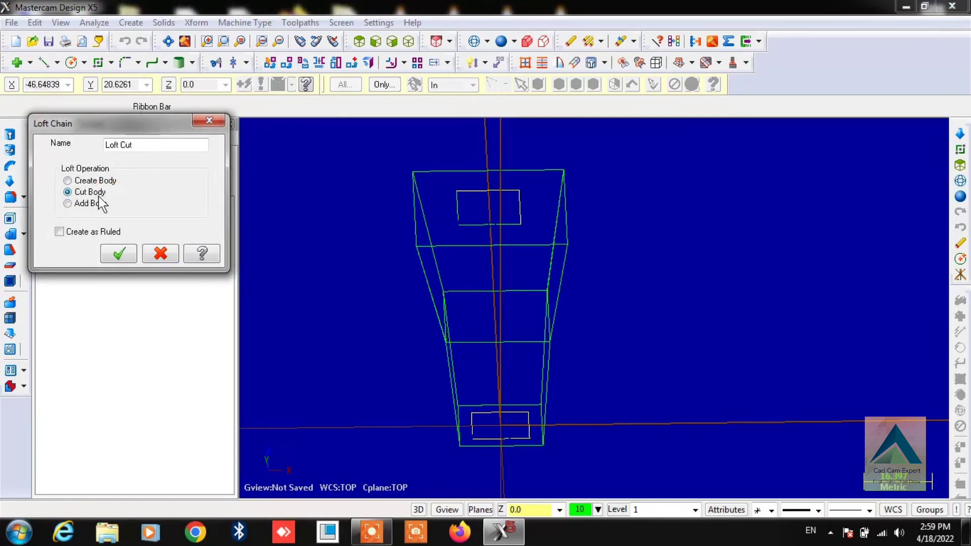
click(130, 254)
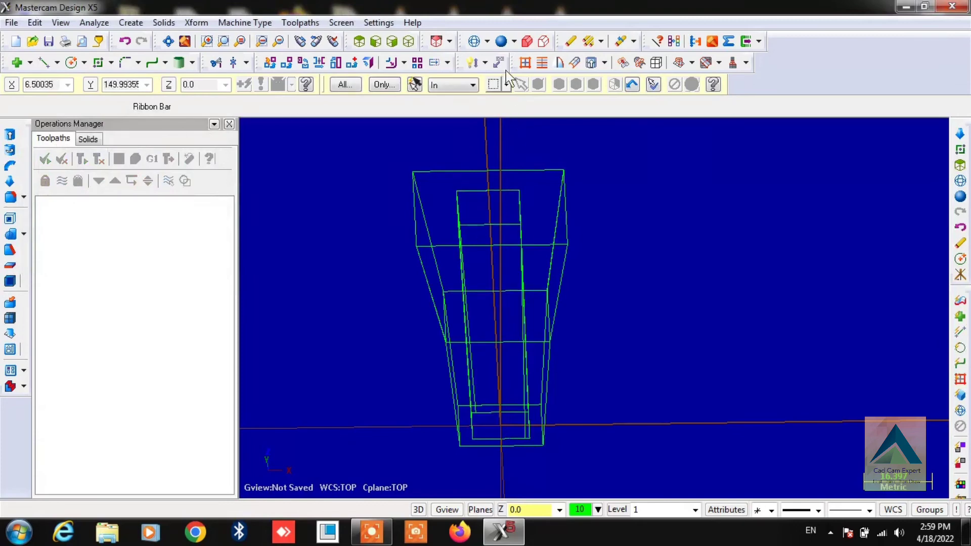
Switch to shaded display and orbit to view the hollow pocket from above
click(501, 41)
mouse_move(636, 241)
middle_down()
mouse_move(661, 319)
mouse_move(689, 305)
mouse_move(683, 259)
mouse_move(602, 236)
mouse_move(476, 158)
mouse_move(499, 275)
middle_up()
mouse_move(403, 278)
middle_down()
mouse_move(343, 229)
mouse_move(405, 252)
mouse_move(455, 433)
middle_up()
mouse_move(722, 355)
middle_down()
mouse_move(717, 405)
mouse_move(701, 384)
mouse_move(700, 318)
mouse_move(654, 298)
mouse_move(586, 306)
mouse_move(591, 318)
middle_up()
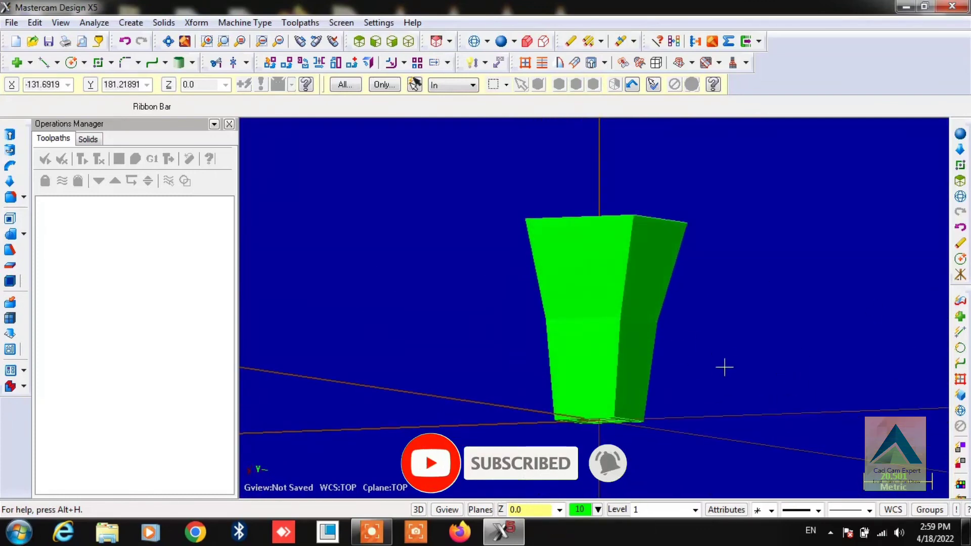